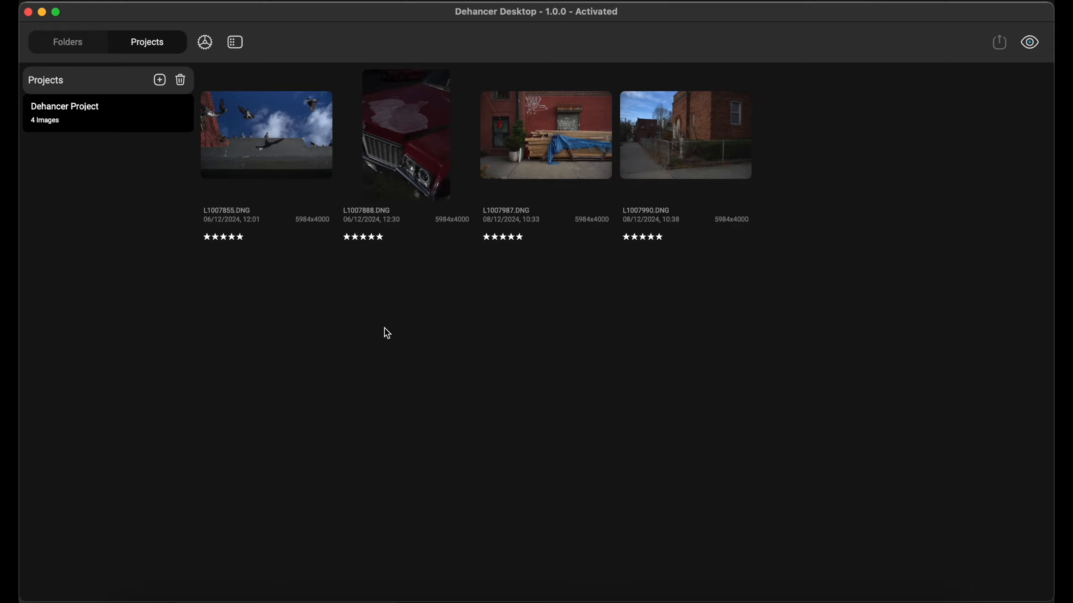
Add the four TIFF images from the Dehancer Example folder to the existing Dehancer Project.
click(75, 50)
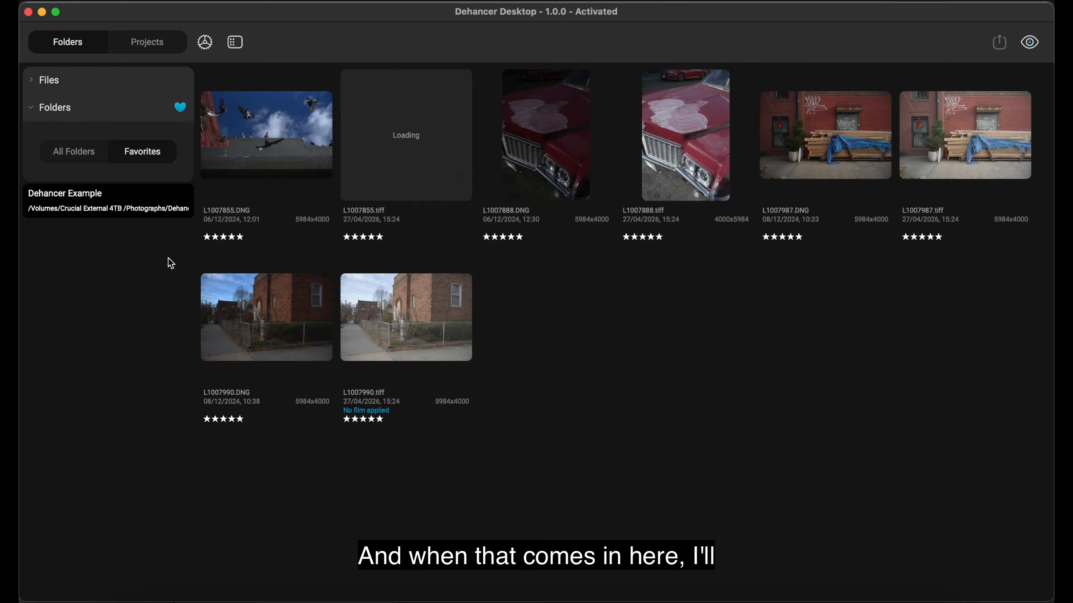
click(406, 134)
super+click(685, 134)
super+click(968, 169)
super+click(402, 332)
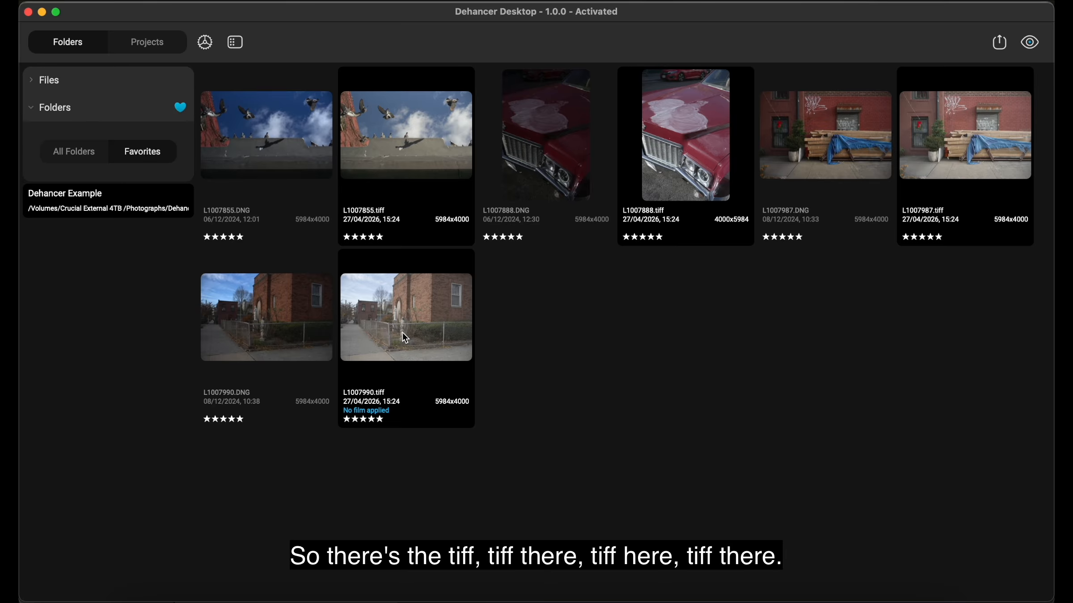
right_click(389, 336)
mouse_move(514, 428)
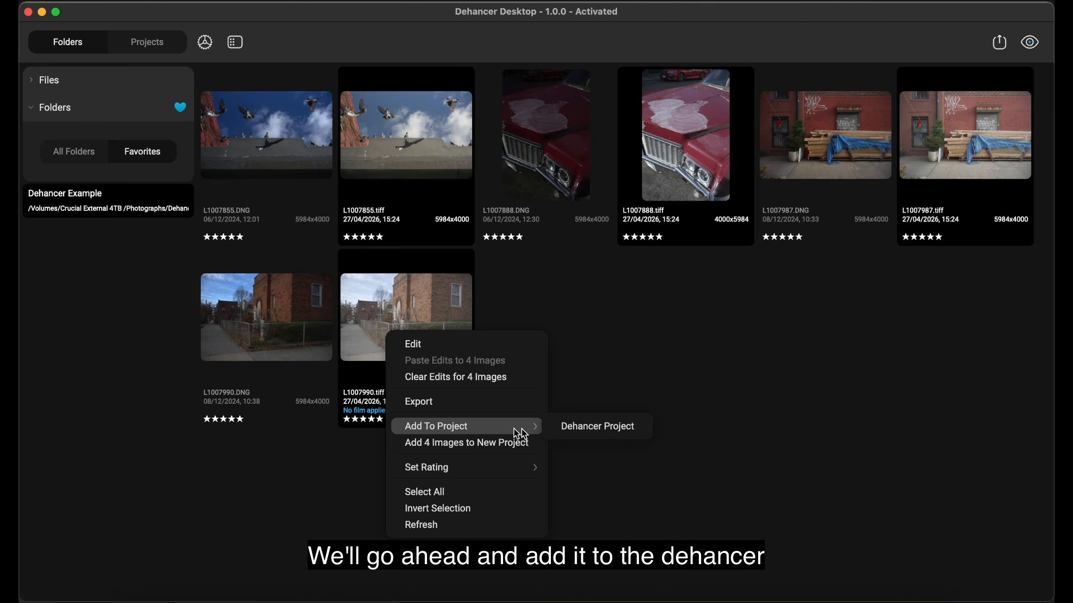
click(611, 431)
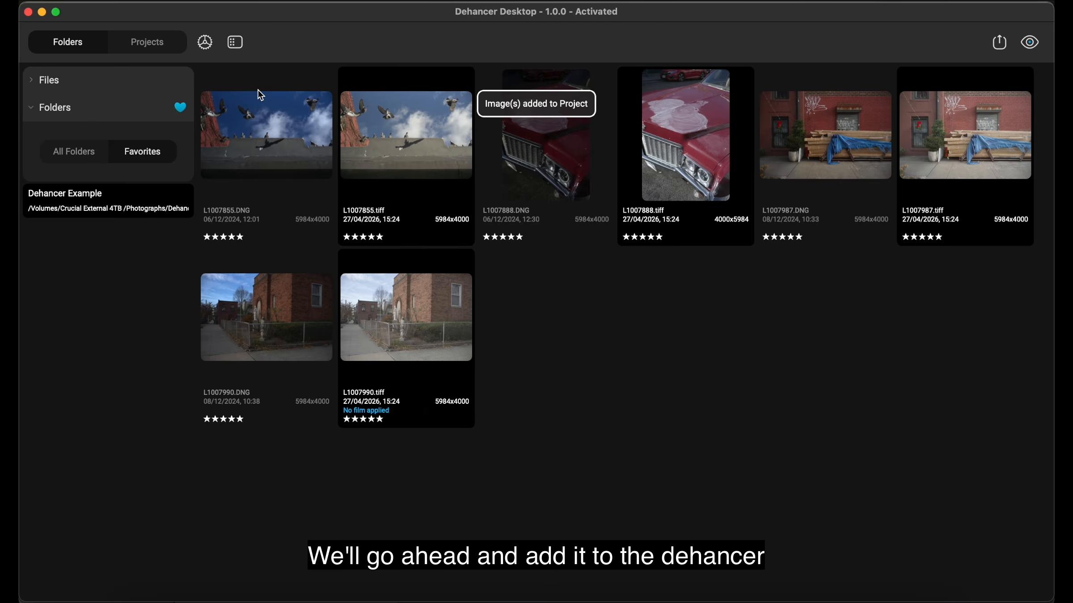
Open the four TIFF images of Dehancer Project together for editing.
click(149, 46)
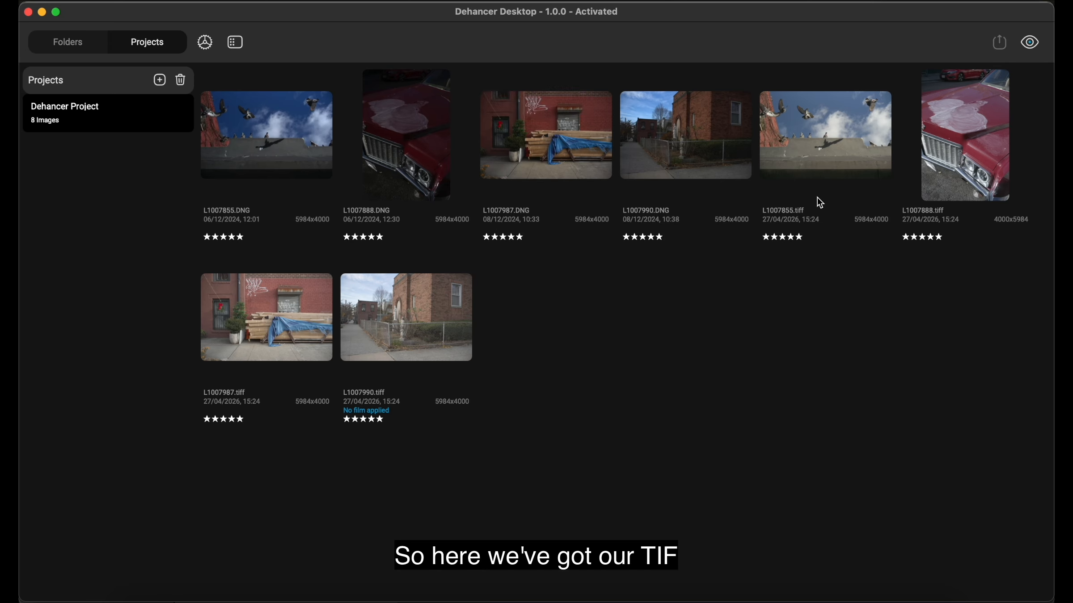
click(821, 176)
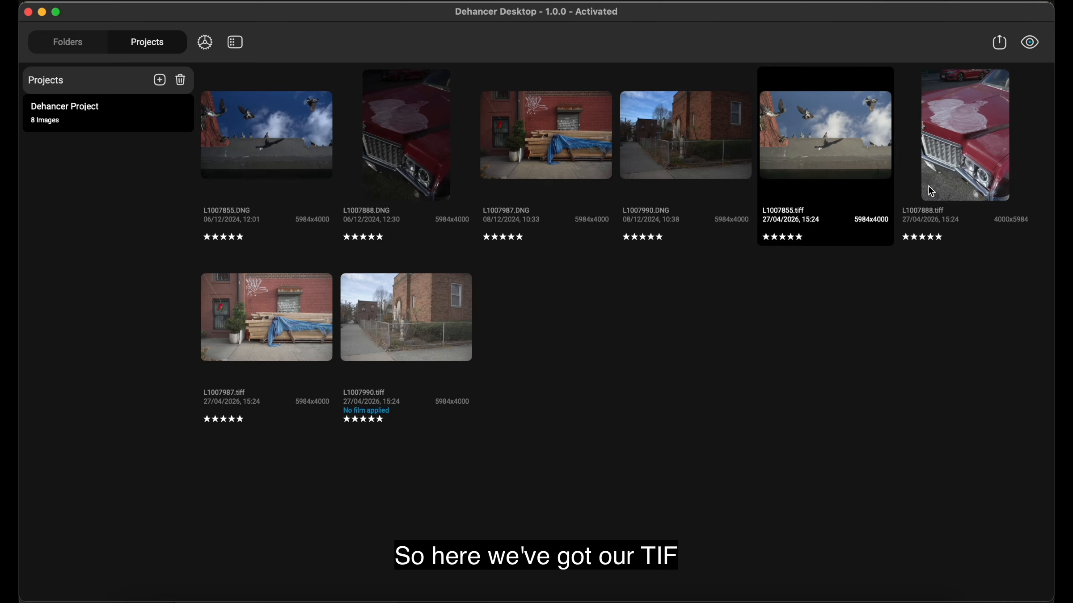
super+click(941, 193)
super+click(269, 339)
super+click(398, 339)
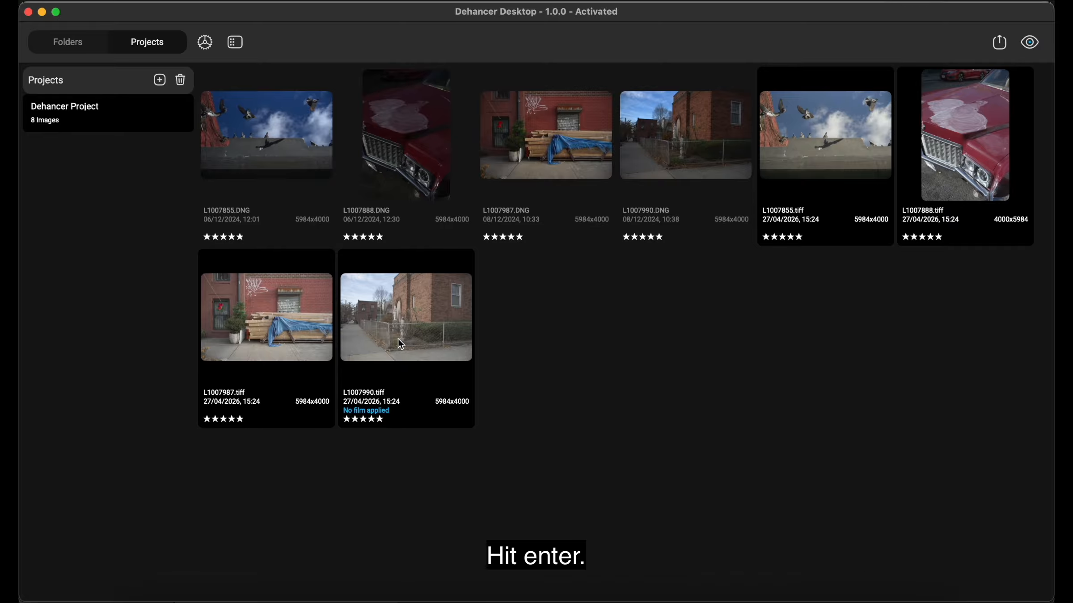
key(Return)
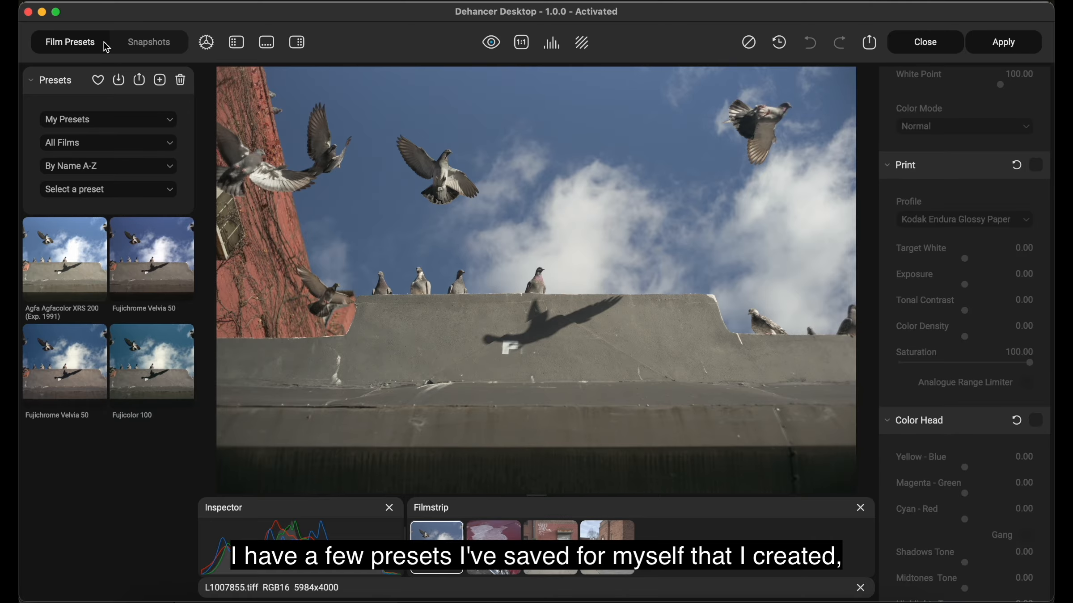
Show the built-in Dehancer™ film presets and browse through their thumbnails.
click(49, 86)
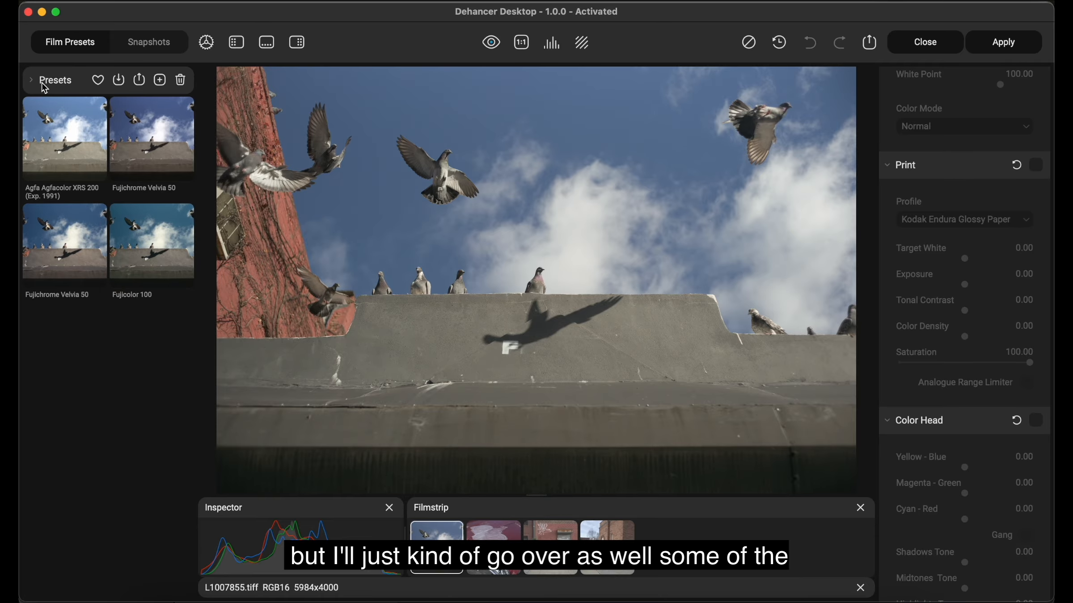
click(51, 85)
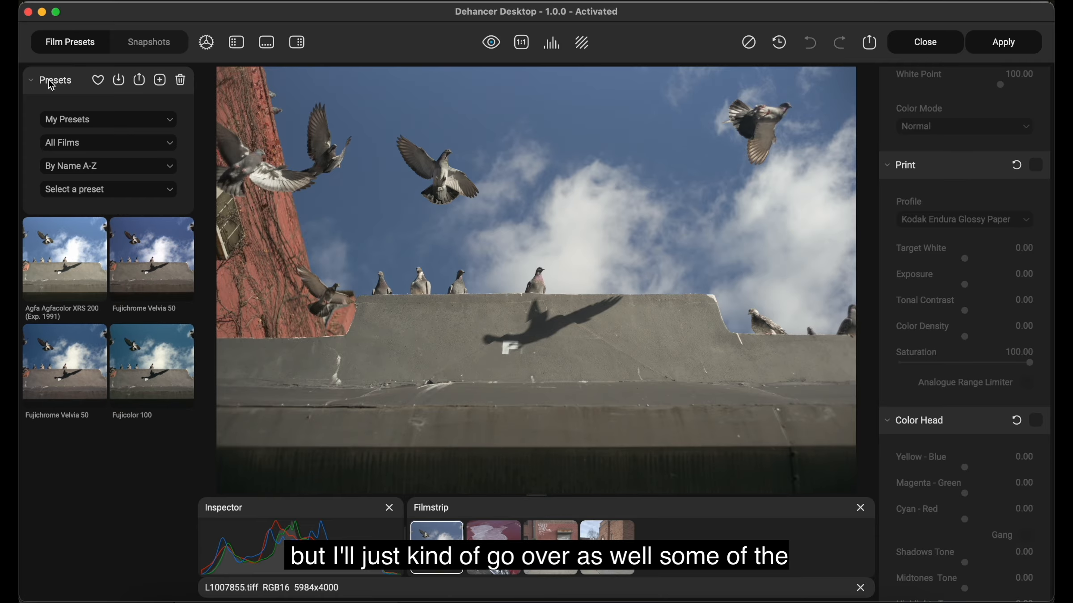
click(168, 127)
click(121, 123)
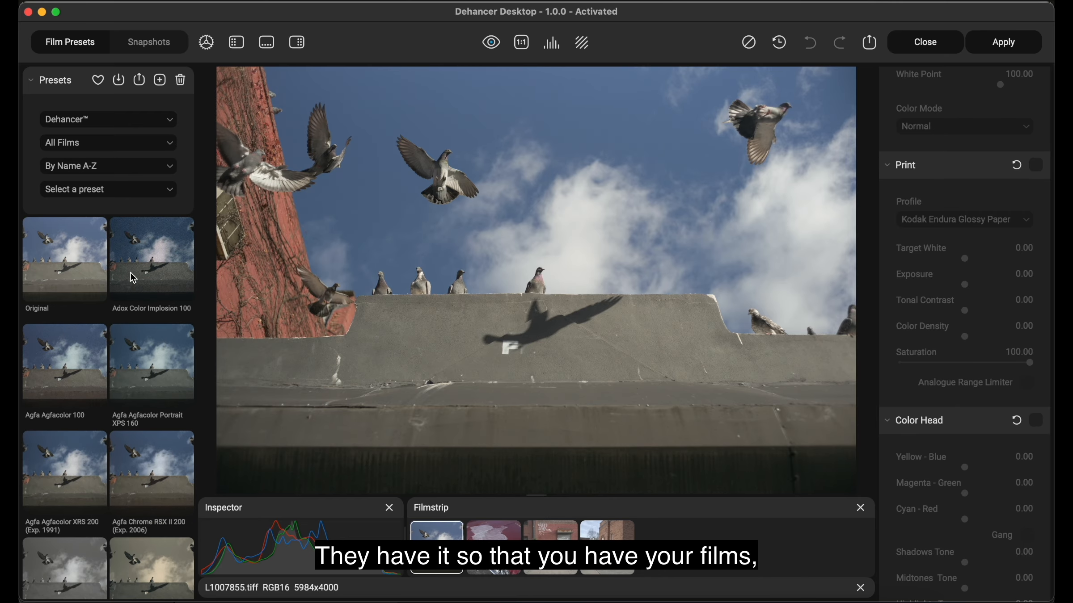
scroll(85, 387, down, 2)
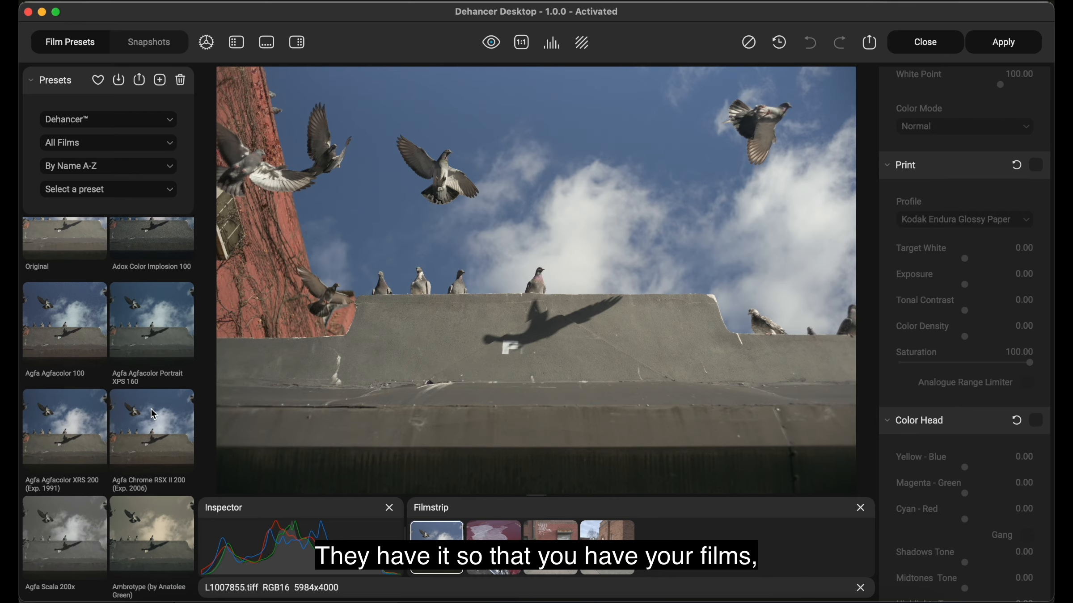
scroll(155, 413, down, 8)
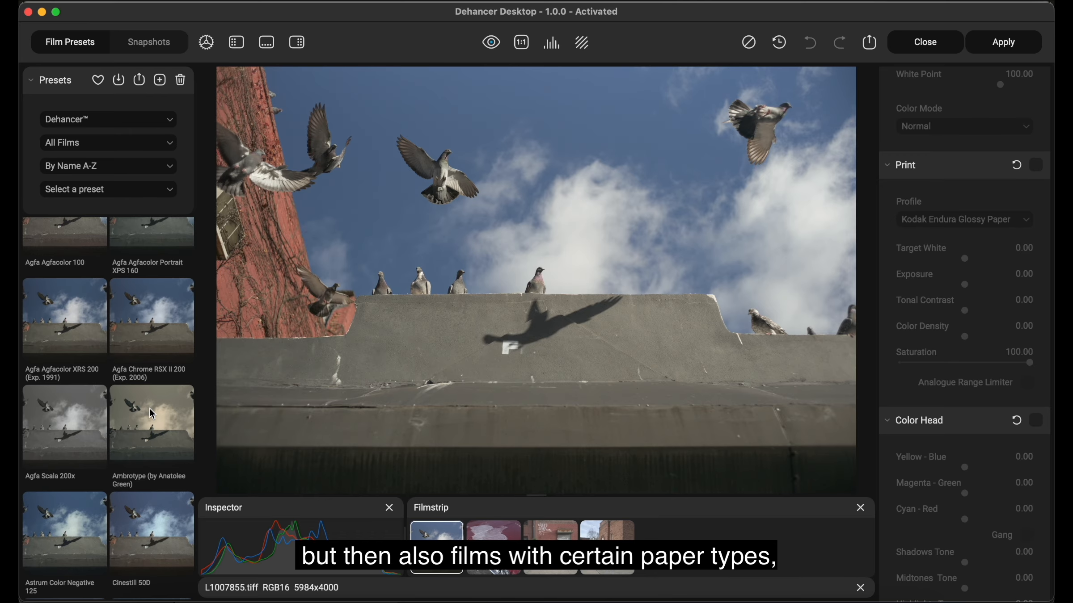
scroll(177, 464, down, 15)
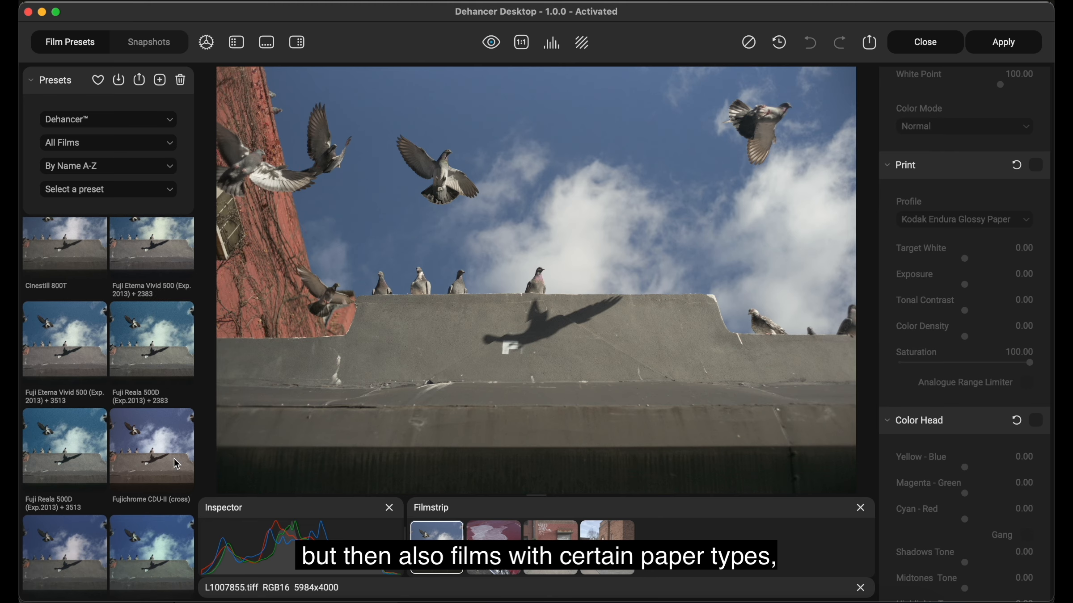
scroll(176, 456, up, 5)
Try presets such as Fuji Eterna Vivid 500 + 2383, Fuji Reala 500D + 2383, Cinestill 800T and Fujichrome Velvia 50 + 2383 on the pigeon photo.
click(161, 327)
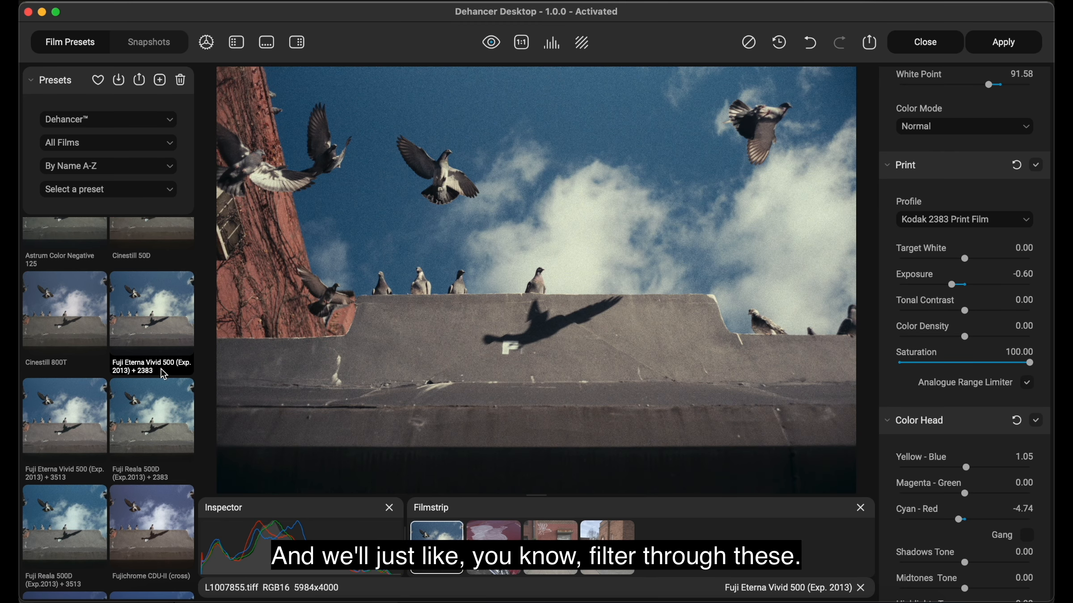
click(154, 423)
scroll(150, 393, up, 1)
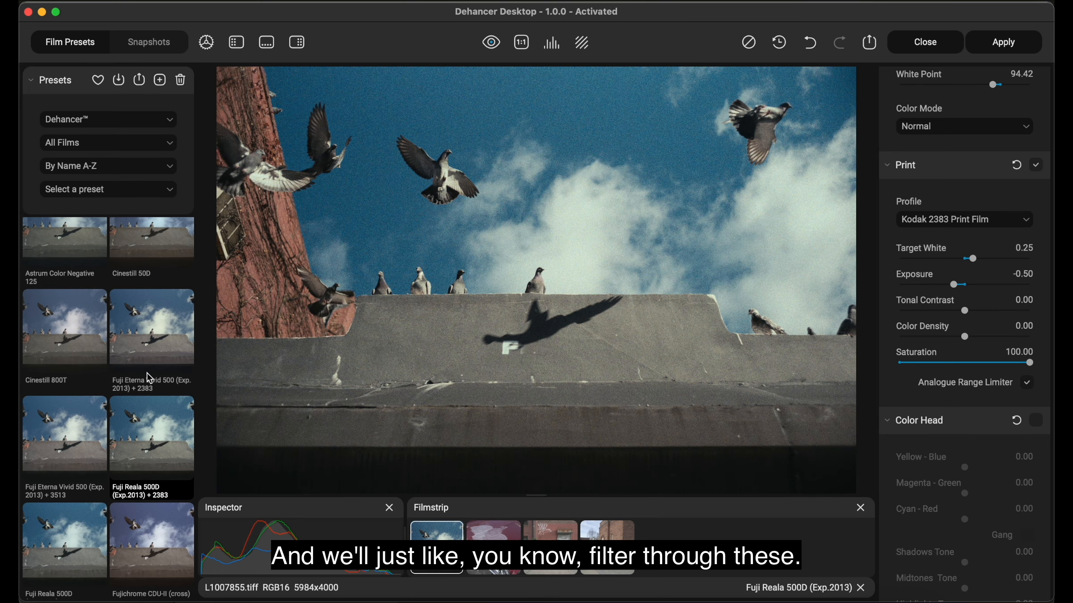
click(147, 340)
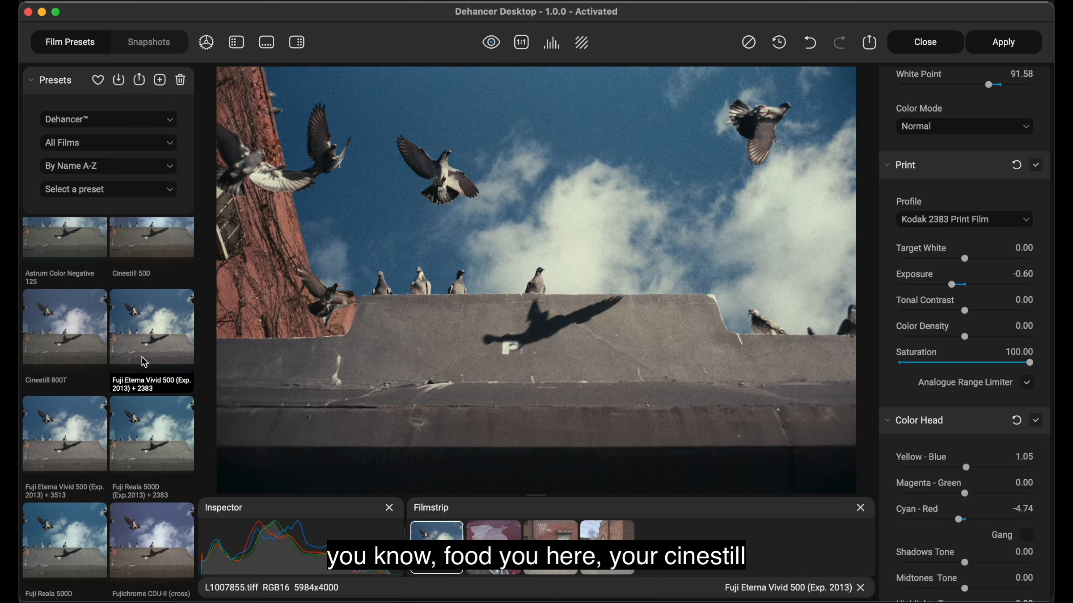
click(68, 357)
scroll(94, 387, down, 5)
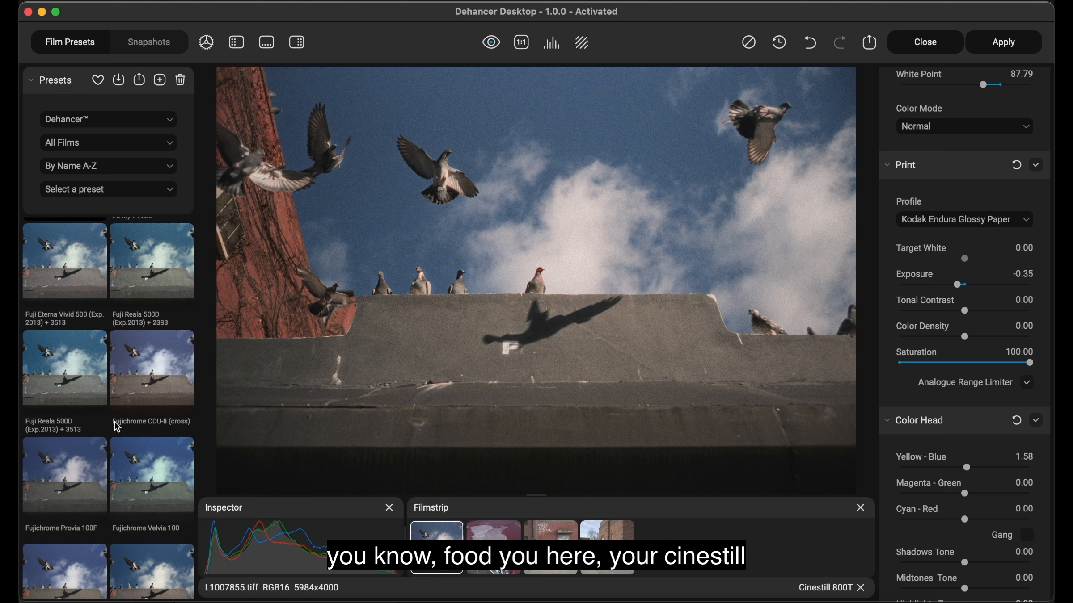
click(138, 392)
scroll(139, 392, down, 5)
click(170, 383)
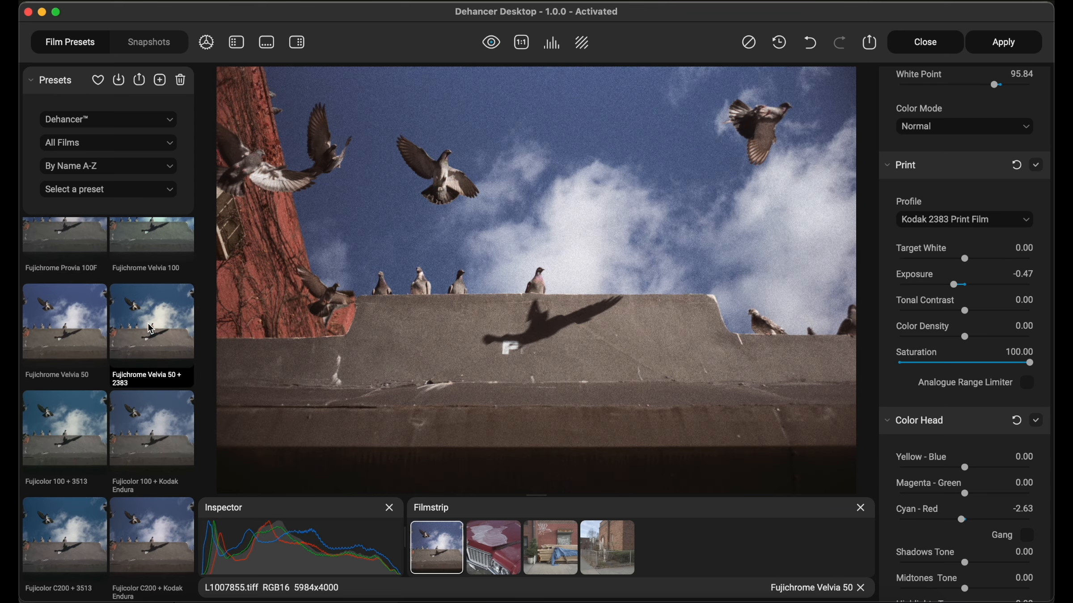
Step through the Fujicolor presets up to Fujicolor Print (Industrial) 100 + 3513, comparing it with Fujicolor Natura 1600 + Kodak Endura.
key(Right)
key(Right)
key(Right)
key(Right)
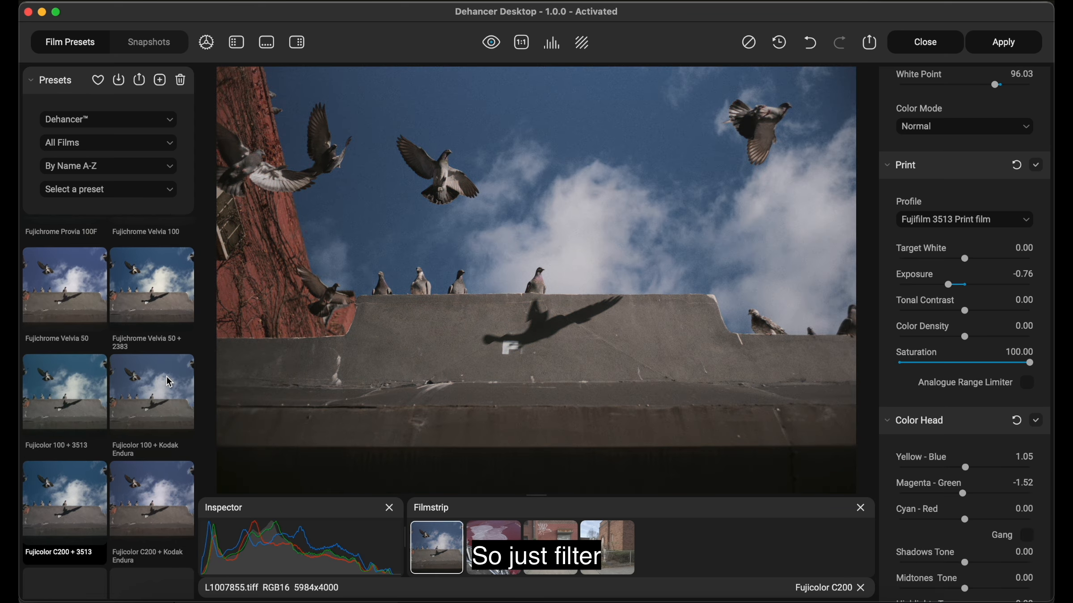
key(Right)
key(Right)
key(Right)
key(Right)
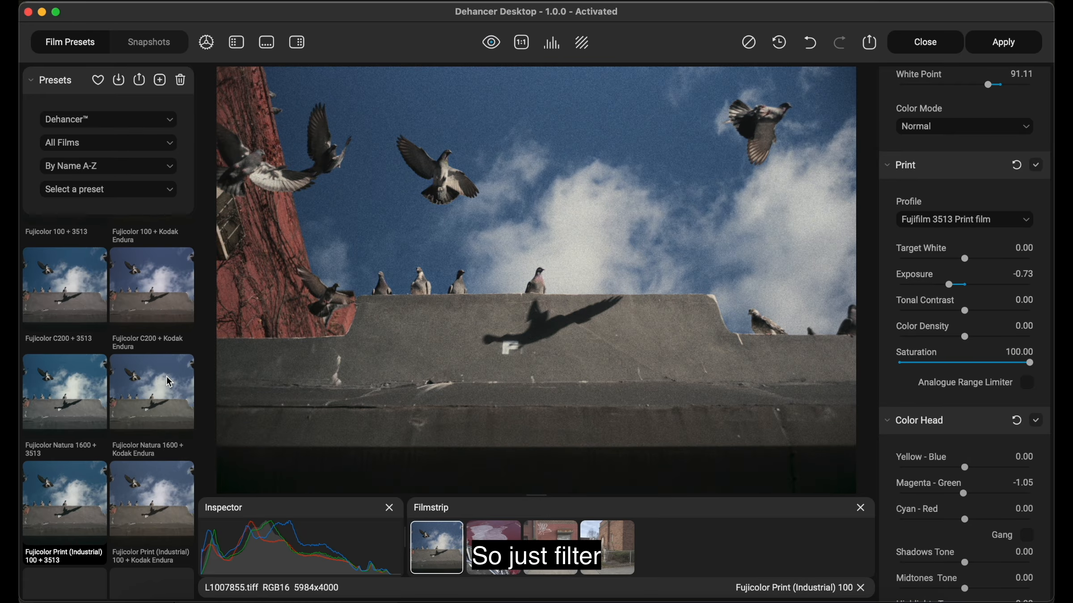
key(Left)
key(Left)
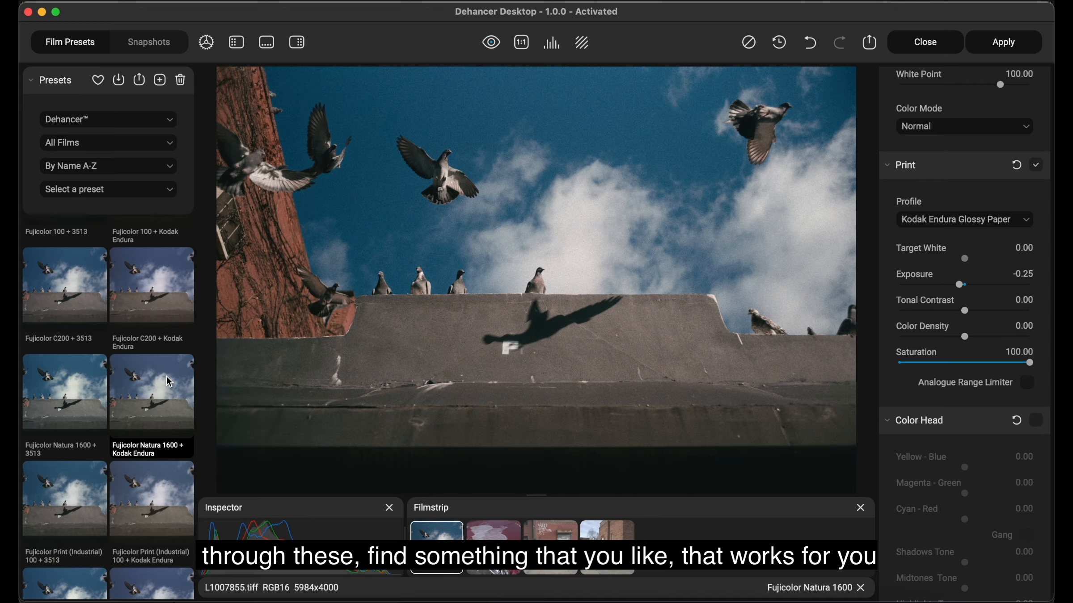
key(Right)
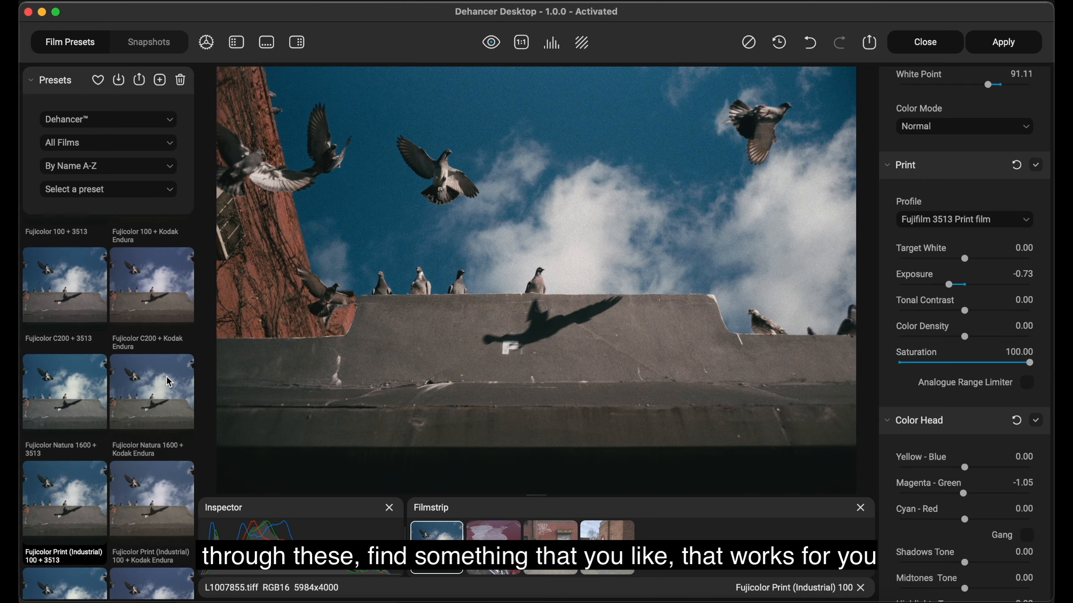
Try the Cinestill 800T preset again on the pigeon photo, followed by Fuji Eterna Vivid 500 + 2383.
scroll(166, 377, up, 5)
click(145, 377)
click(87, 305)
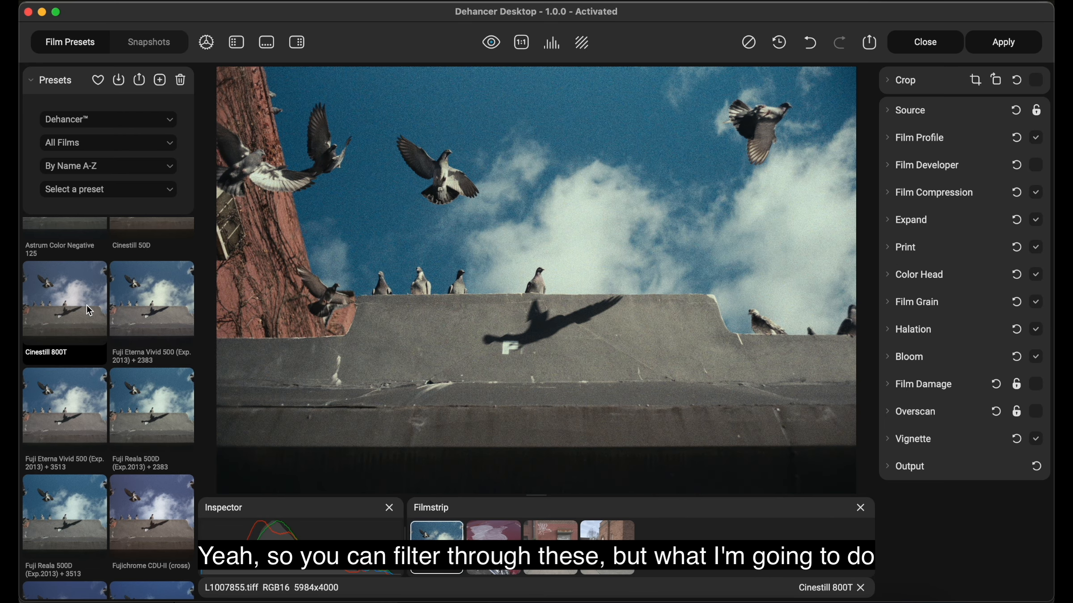
click(149, 308)
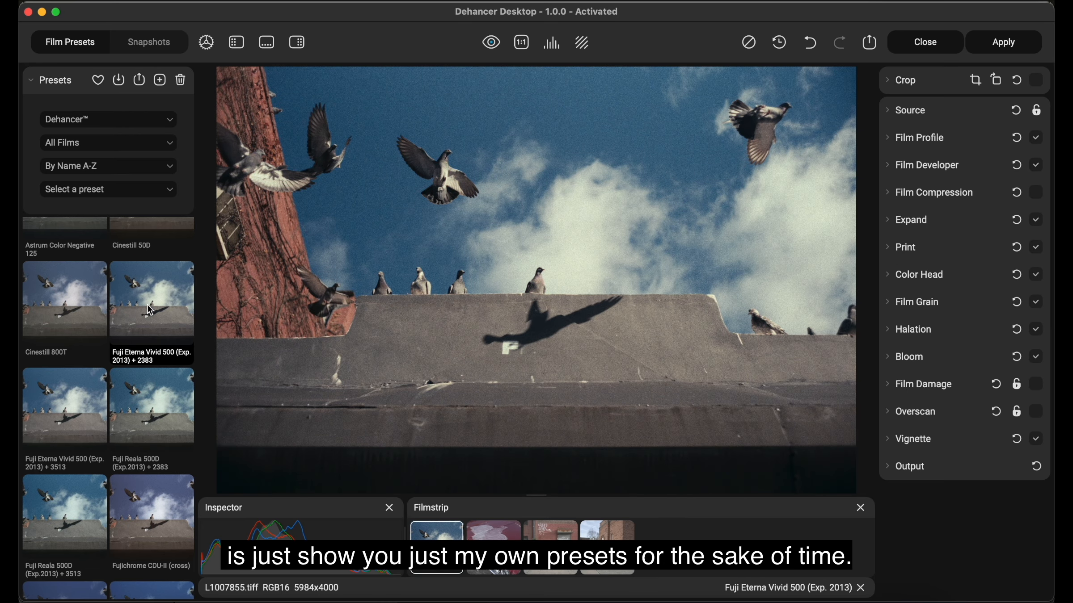
Switch the preset list to My Presets and clear all edits from the pigeon photo.
click(121, 121)
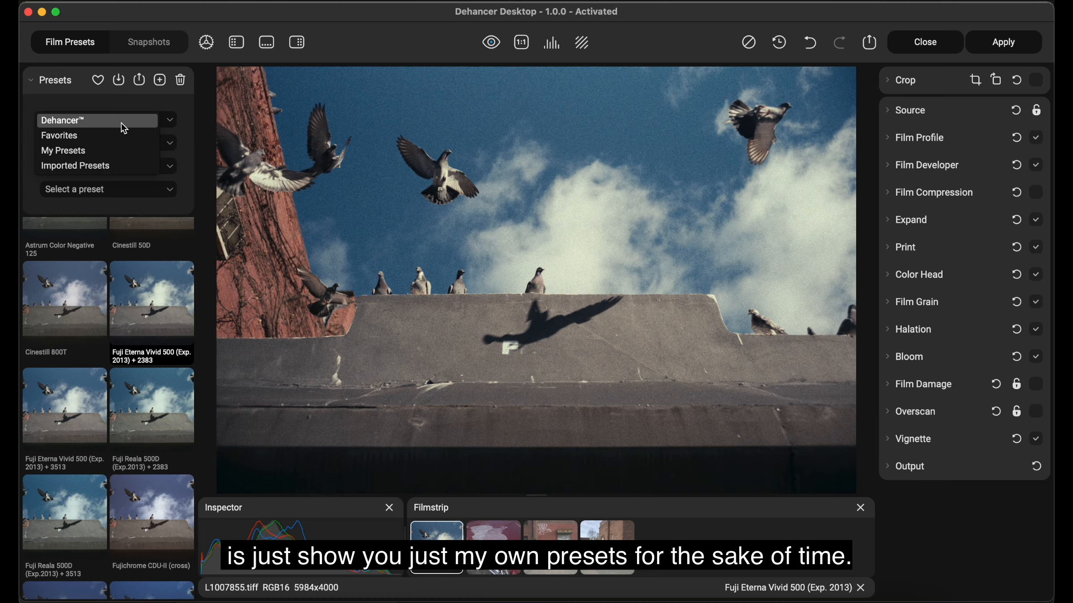
click(90, 151)
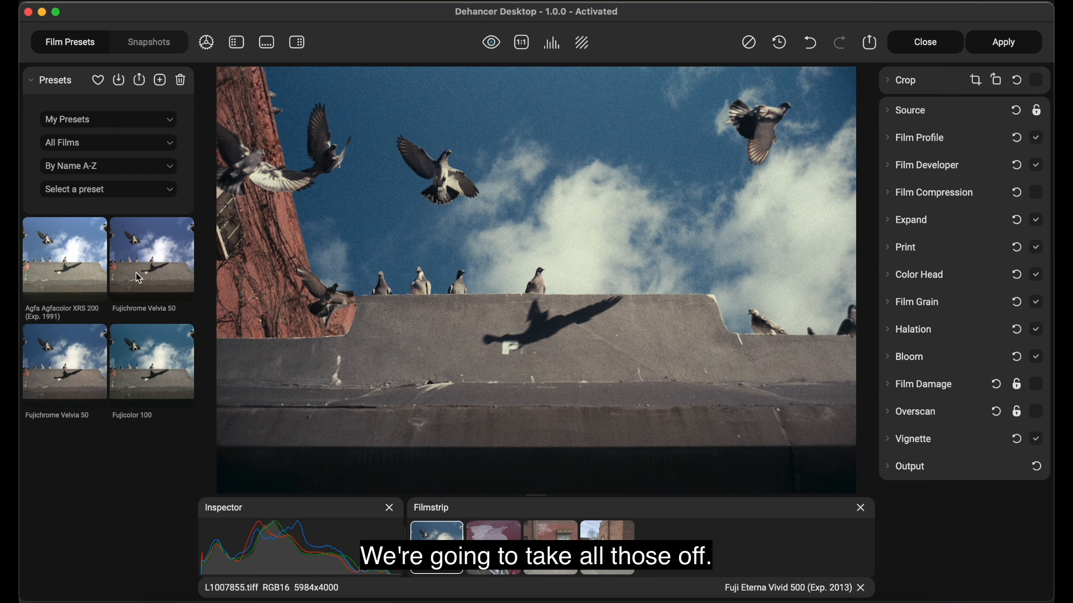
click(747, 42)
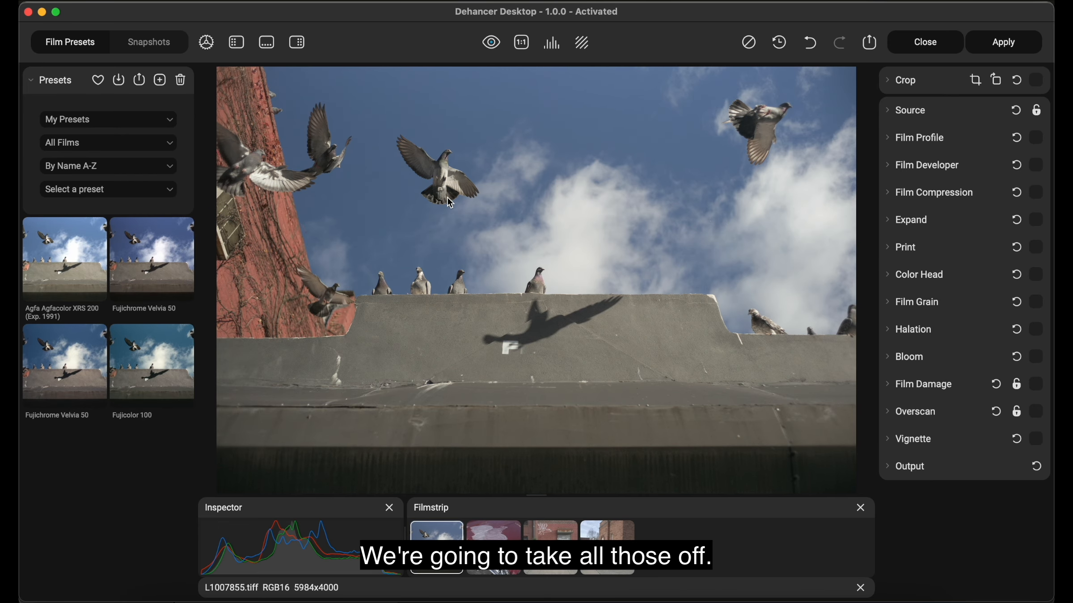
Review each of the four unedited TIFF images, ending on the pigeon photo L1007855.tiff.
click(494, 548)
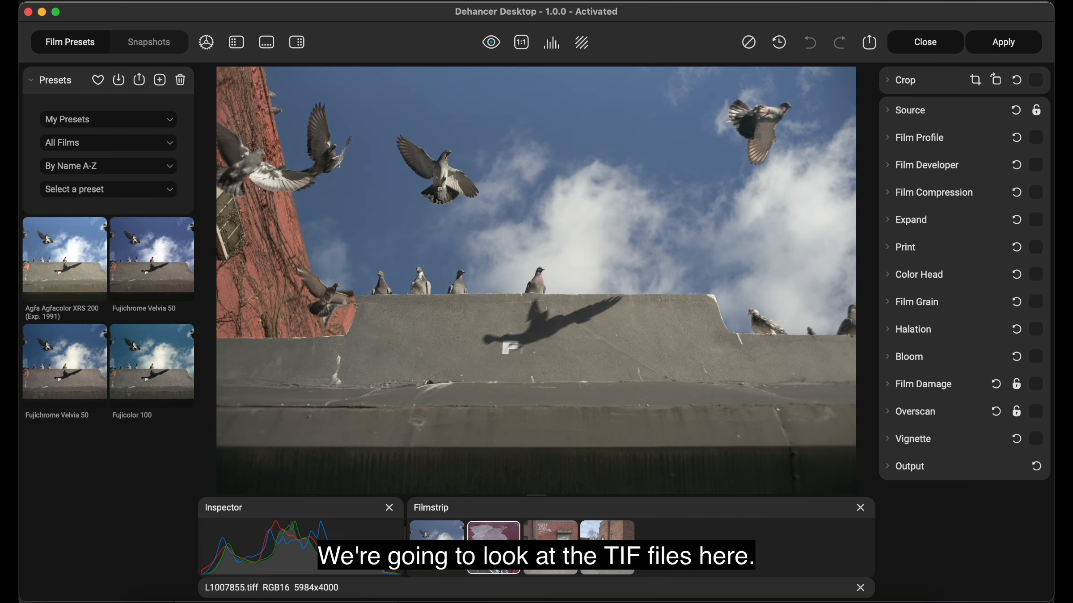
click(550, 548)
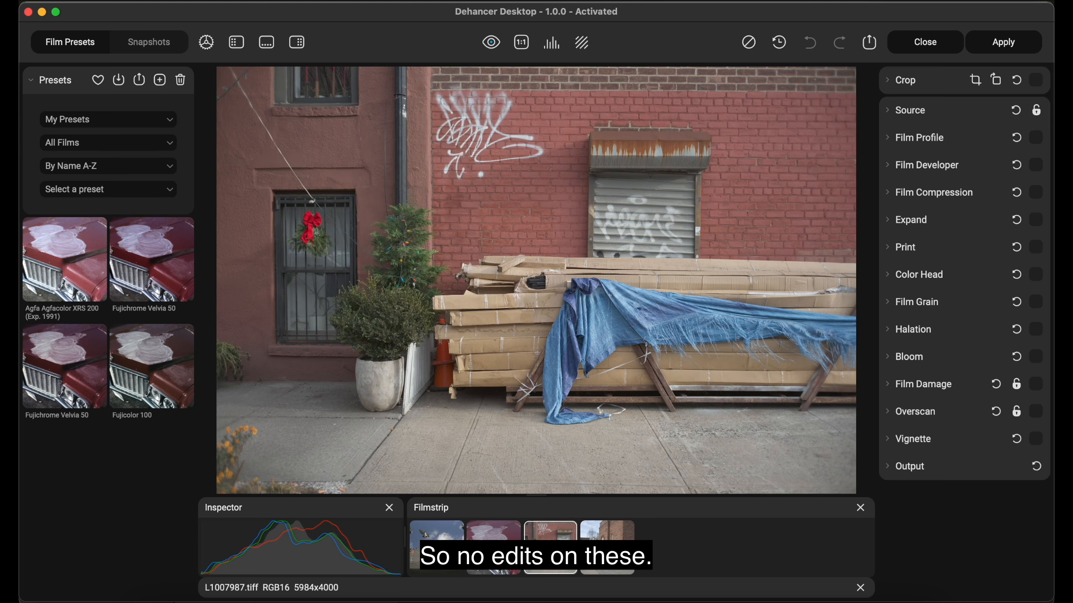
click(607, 547)
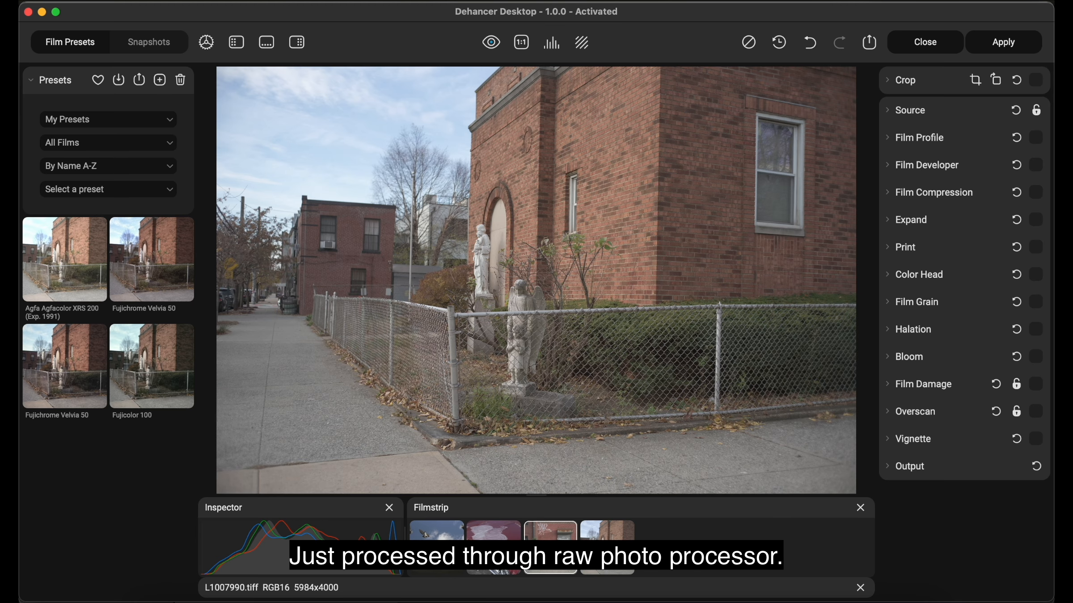
click(550, 547)
click(494, 547)
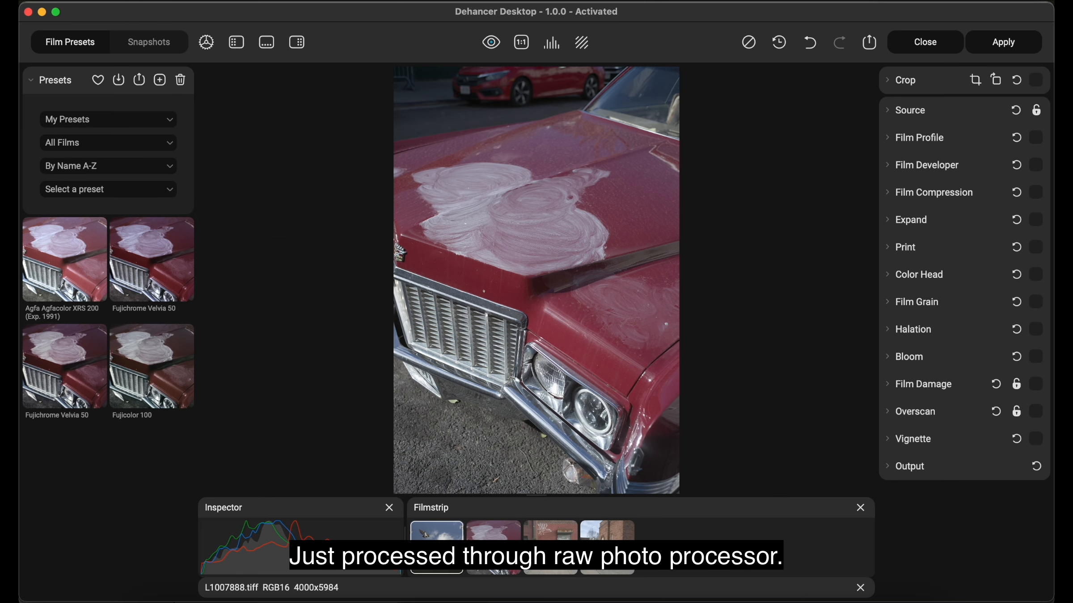
click(437, 547)
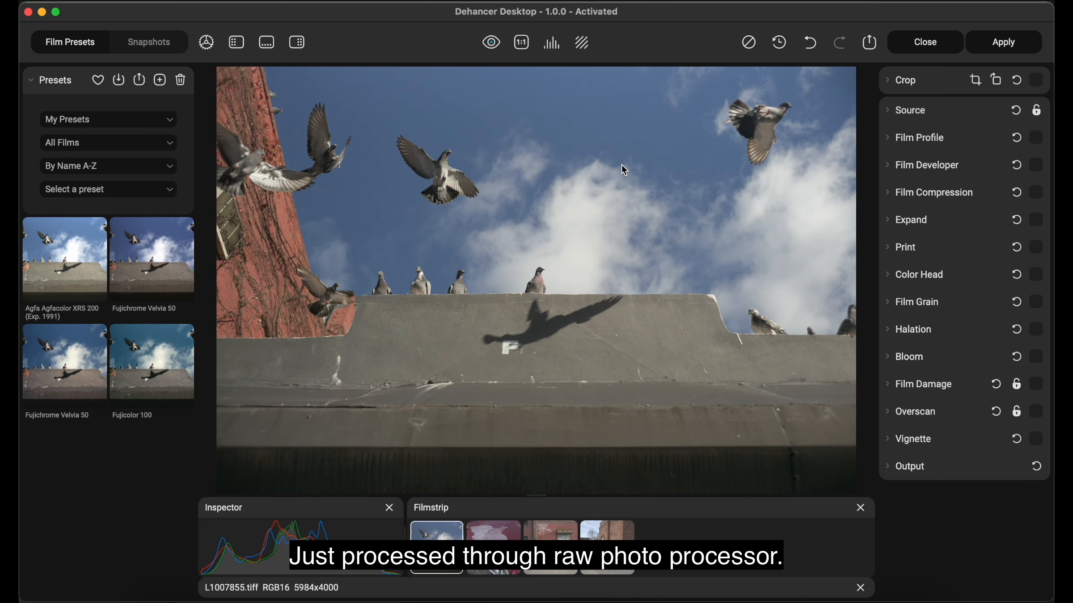
Apply the first saved Fujichrome Velvia 50 preset to the pigeon photo and compare it with the unedited original.
click(146, 276)
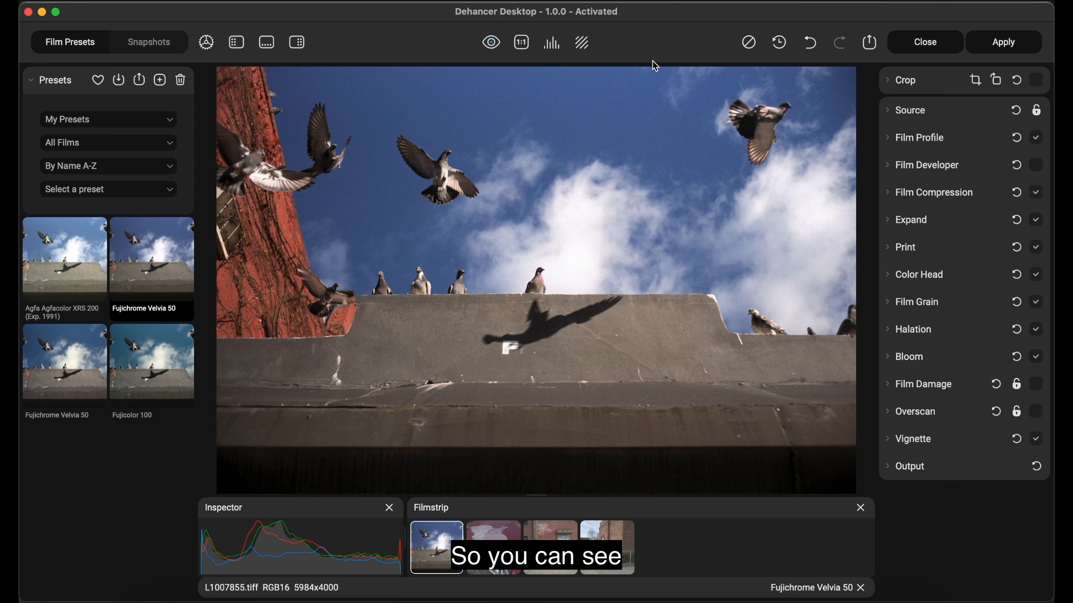
key(space)
key(space)
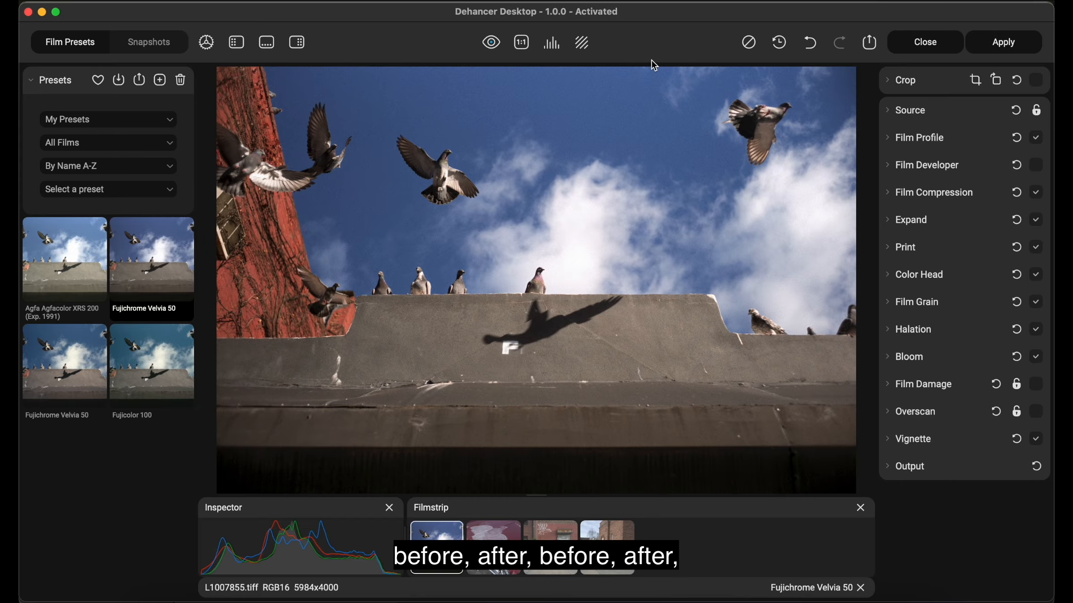
Compare the pigeon photo with its unedited original twice and toggle the diagonal-stripe overlay off.
key(space)
key(space)
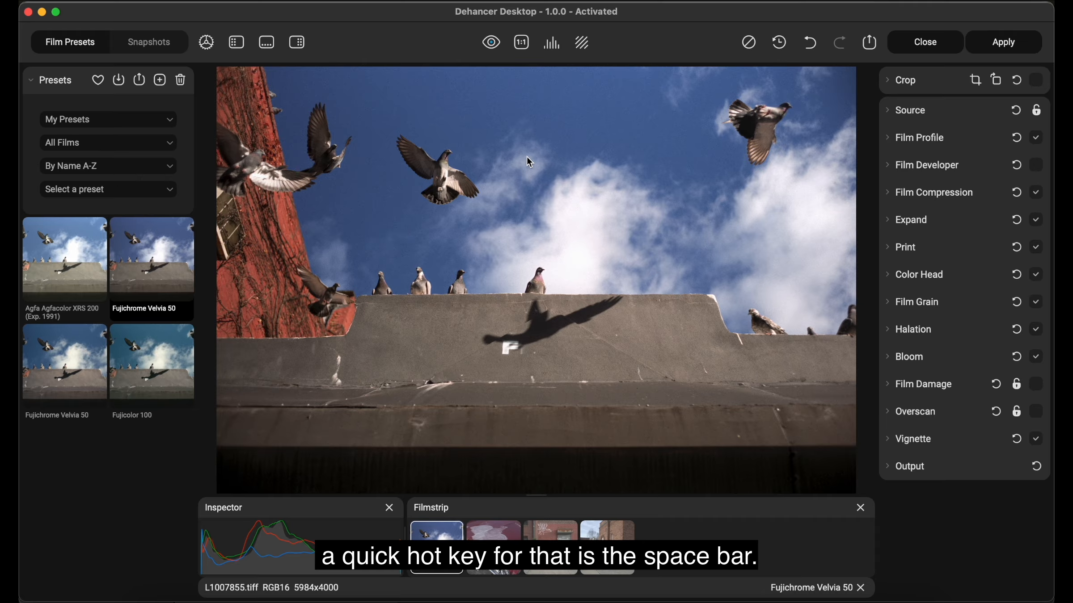
key(space)
key(space)
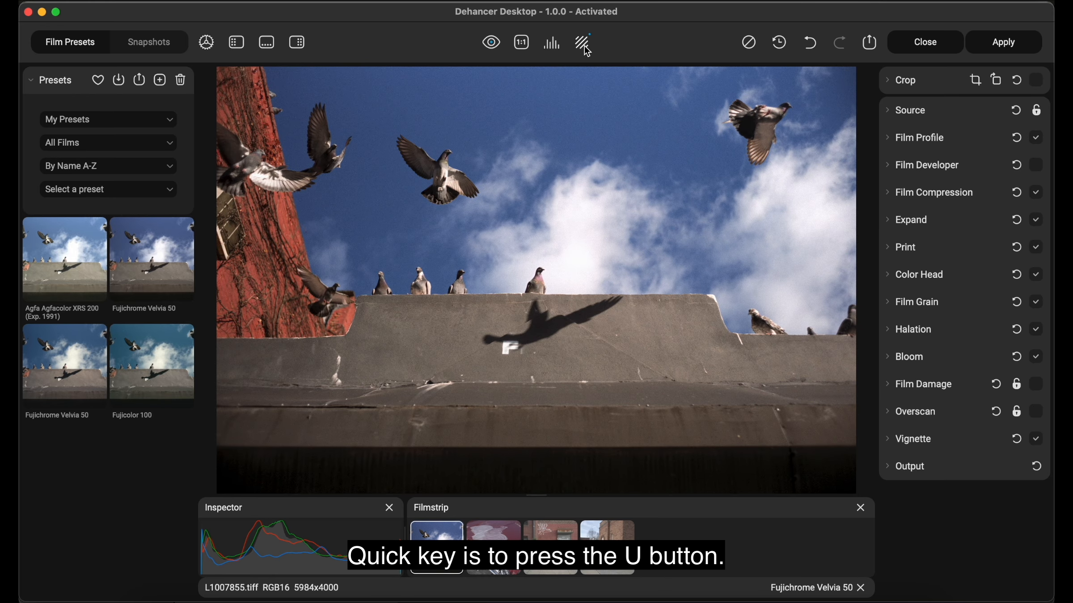
key(u)
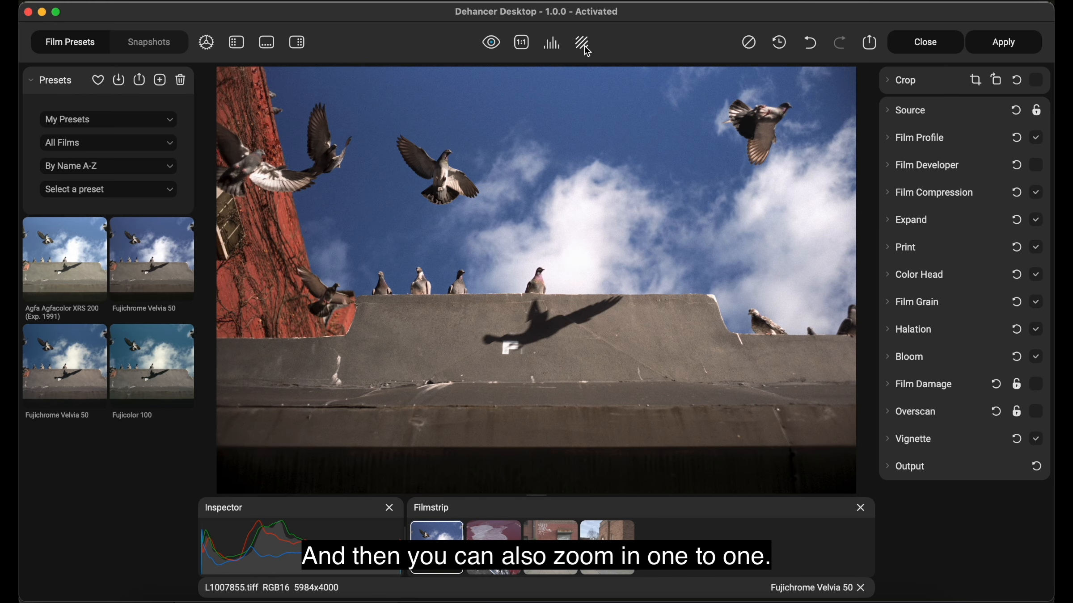
Inspect the flying pigeon at 1:1 and compare its film look with the unedited original several times.
click(521, 44)
drag(587, 328, 384, 188)
drag(845, 264, 613, 307)
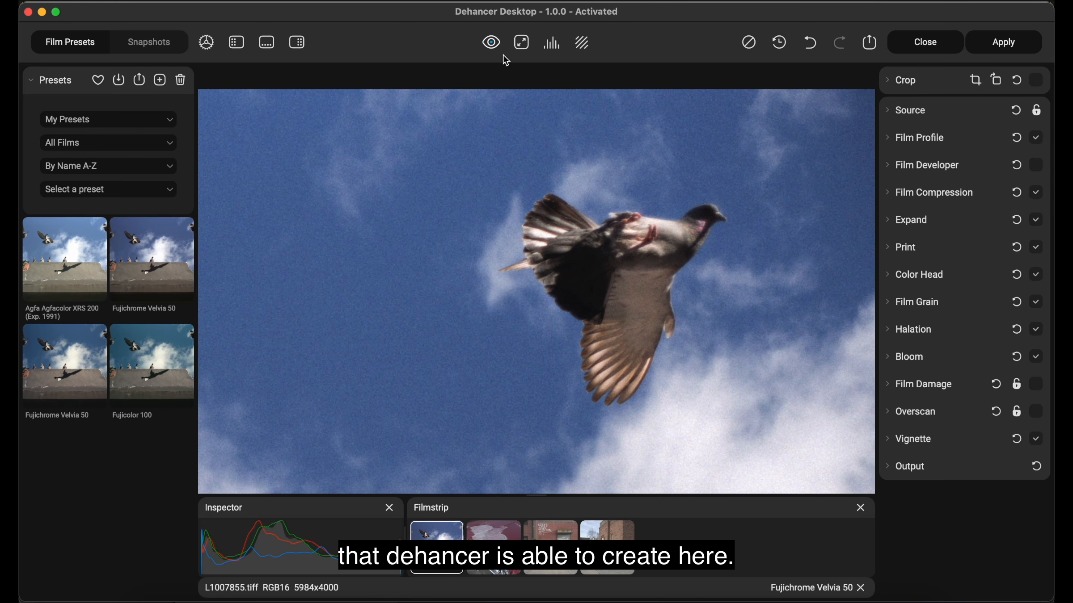
key(backslash)
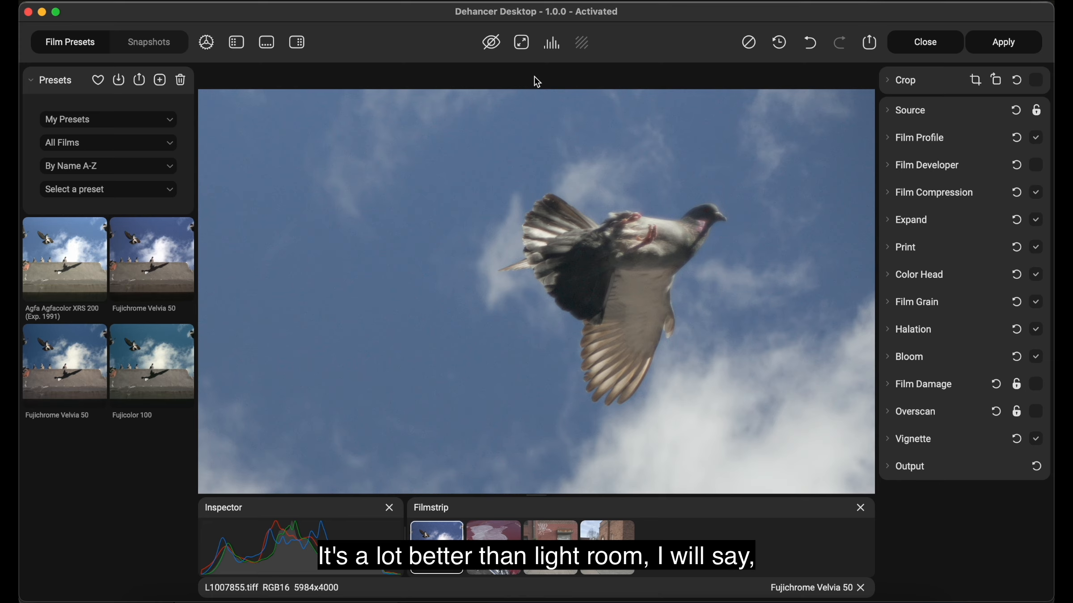
key(backslash)
key(backslash)
key(backslash)
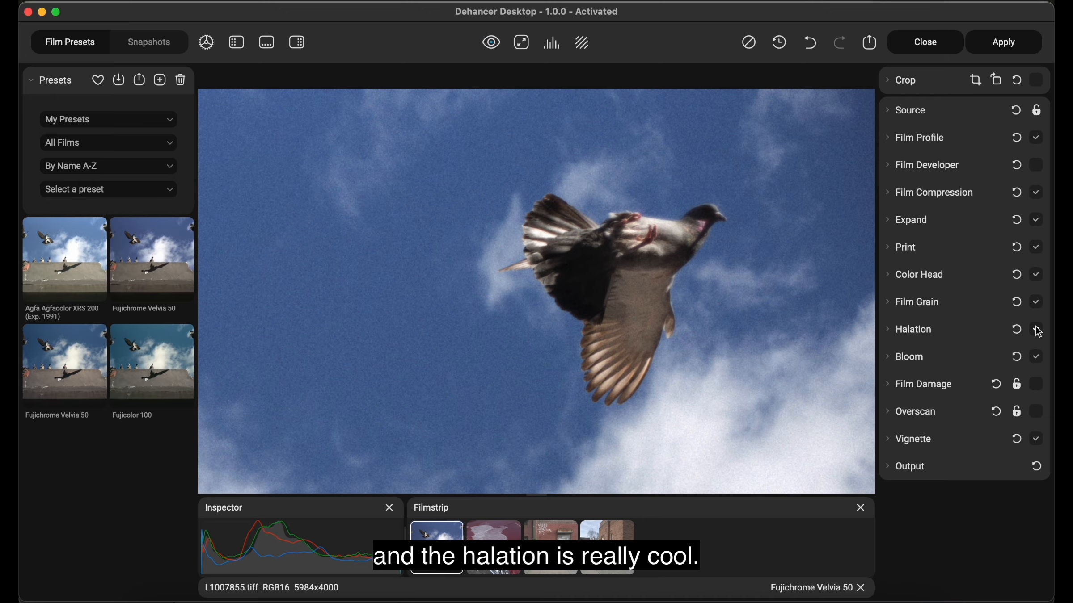
Examine the Halation effect on the pigeon up close by disabling and re-enabling it, ending on the full photo.
double_click(698, 265)
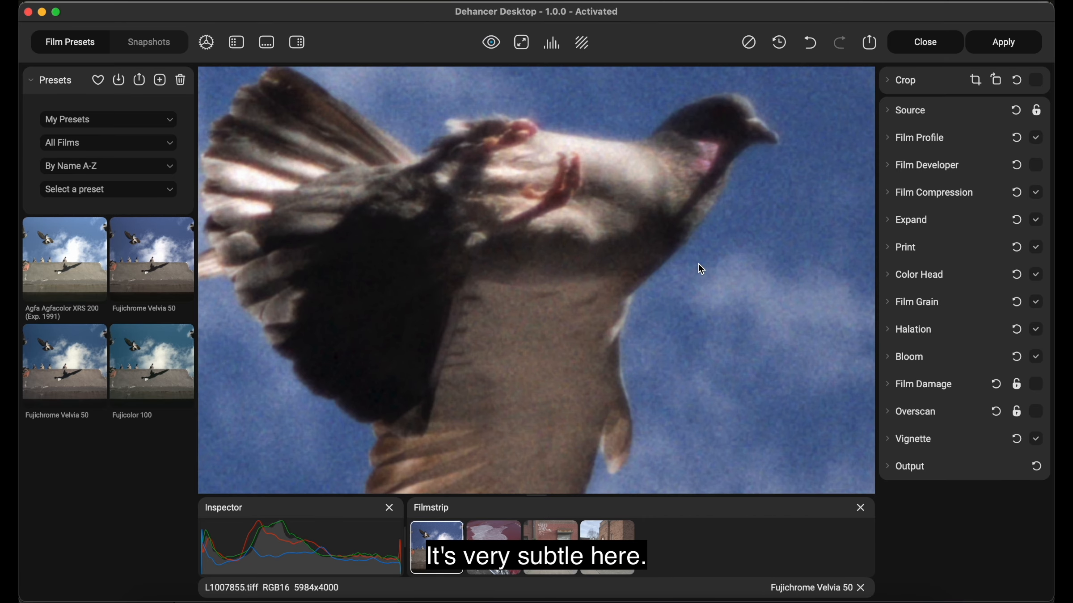
click(1035, 329)
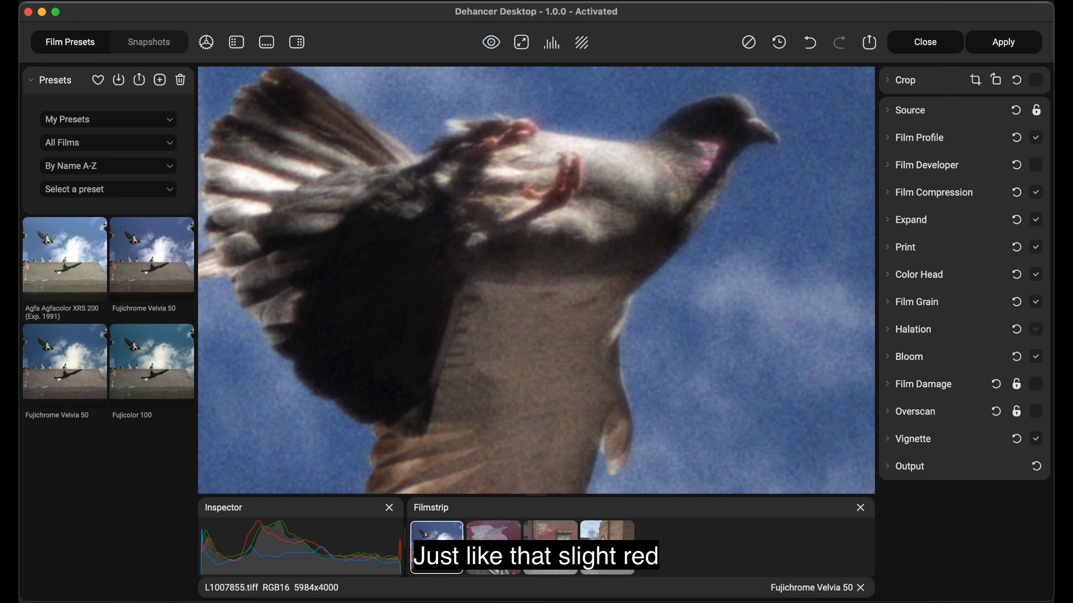
click(1035, 330)
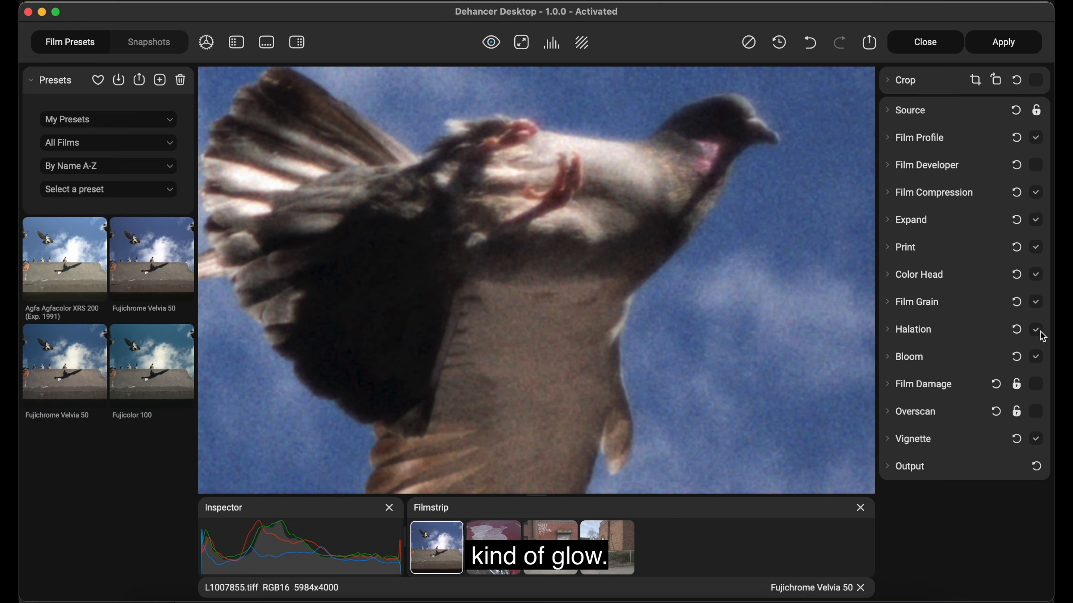
double_click(668, 261)
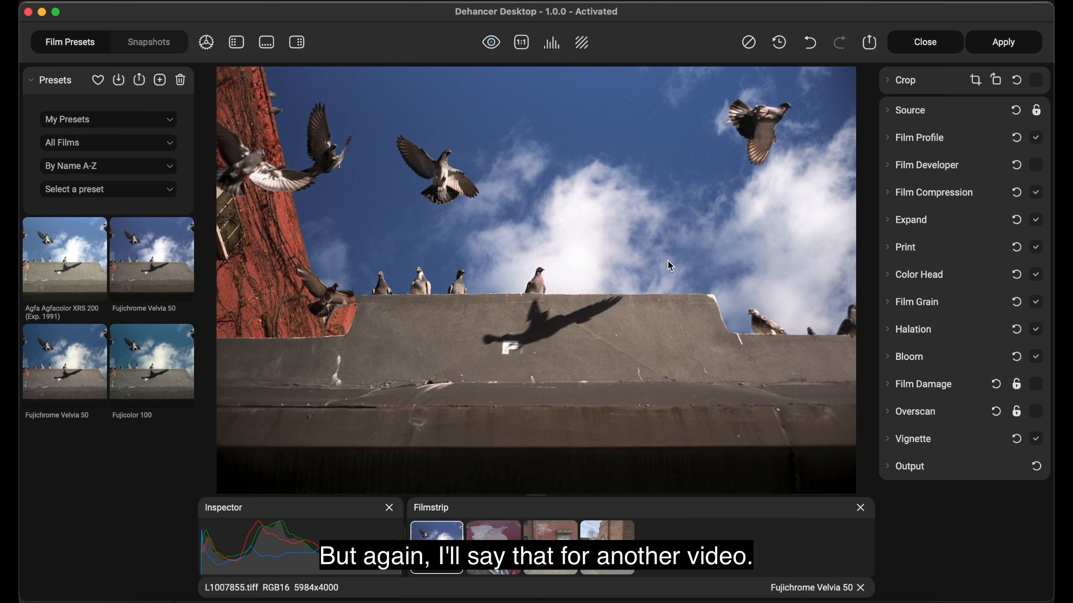
click(666, 216)
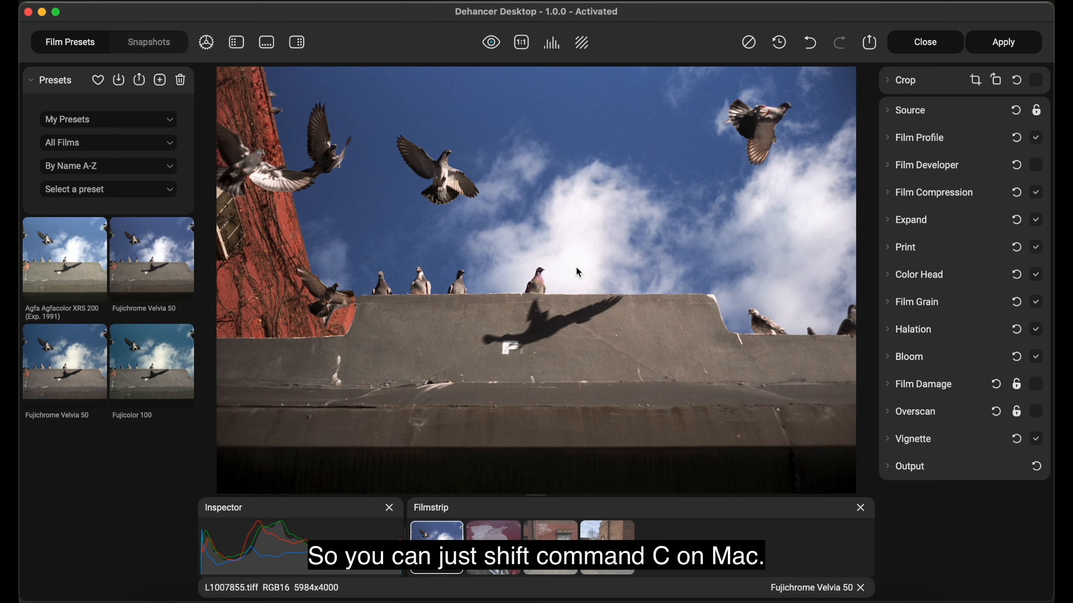
Copy the edits of the pigeon photo L1007855.tiff.
key(shift+super+c)
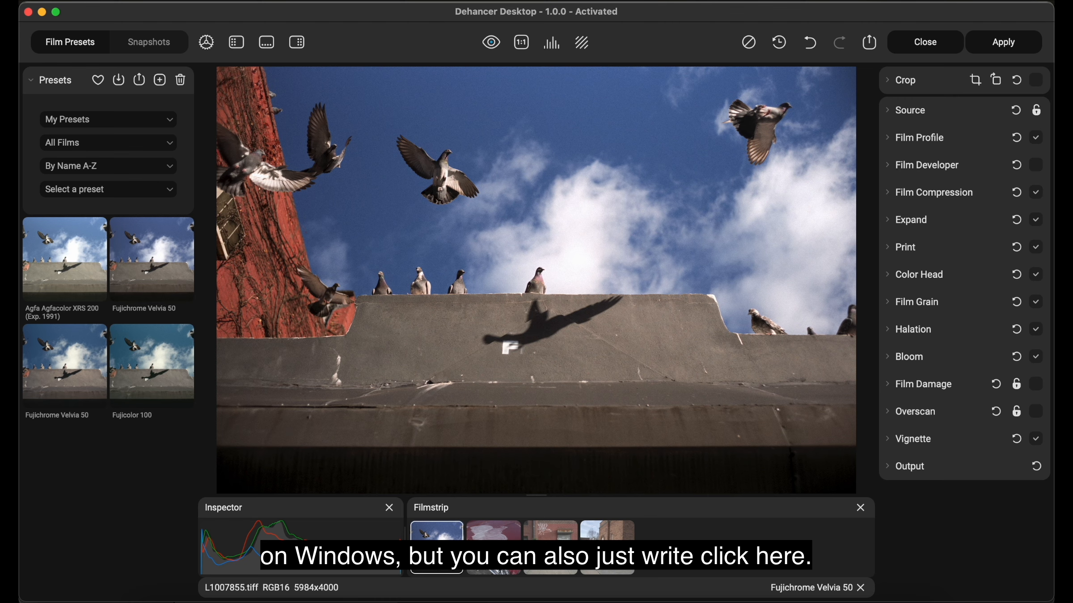
right_click(431, 538)
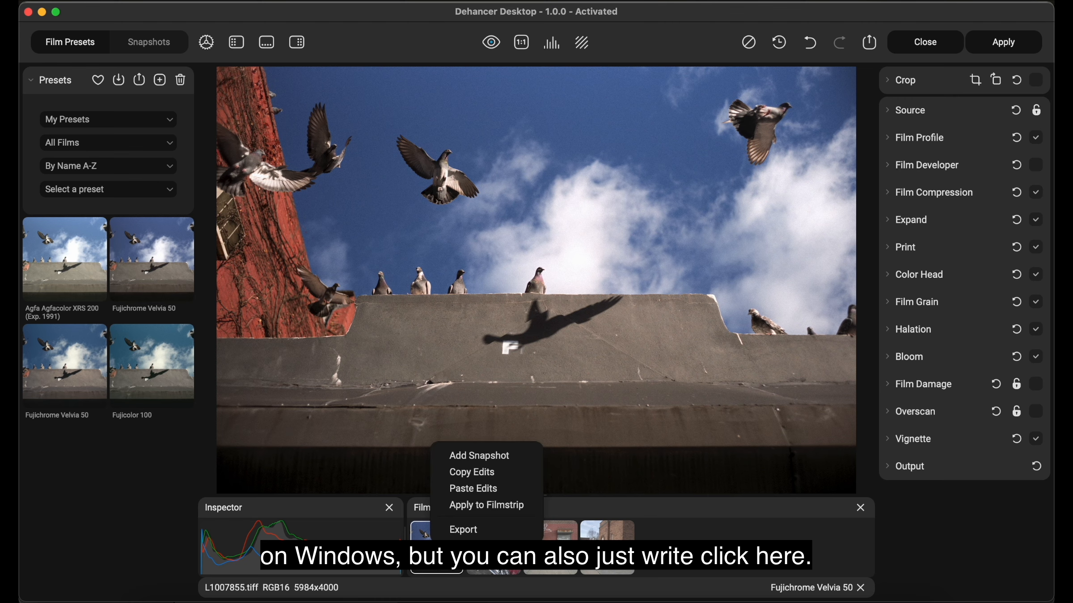
click(499, 473)
Paste the copied edits onto the other three photos: L1007888.tiff, L1007987.tiff and L1007990.tiff.
click(502, 536)
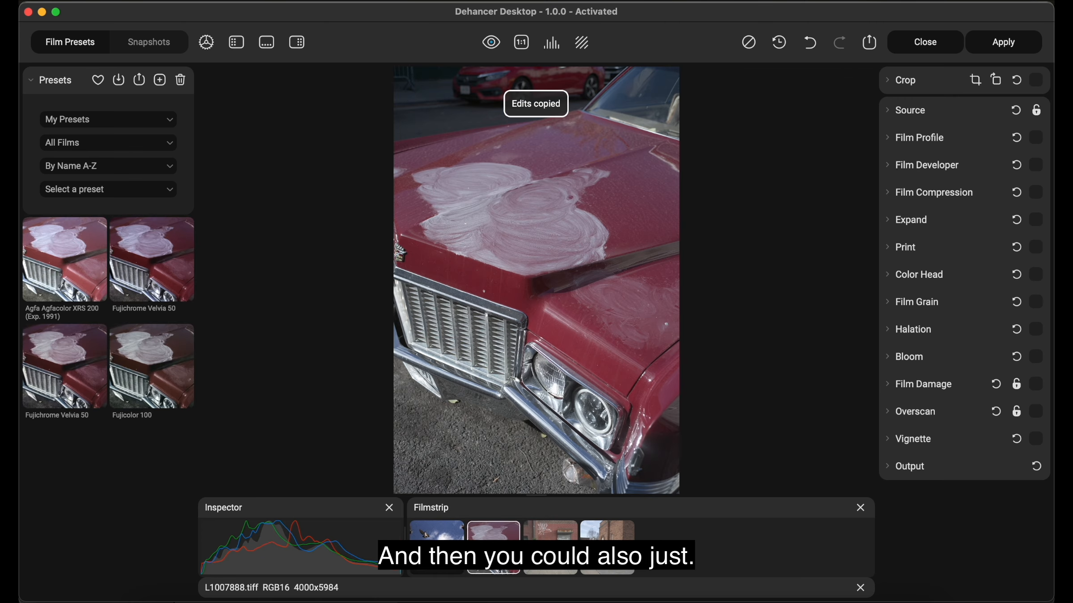
click(546, 546)
click(509, 544)
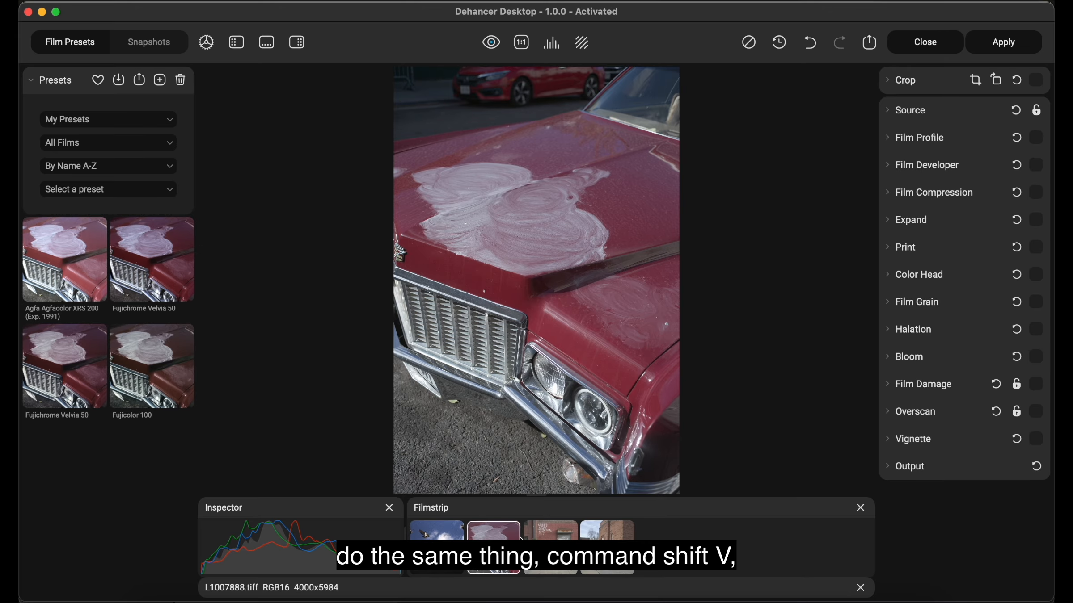
key(super+shift+v)
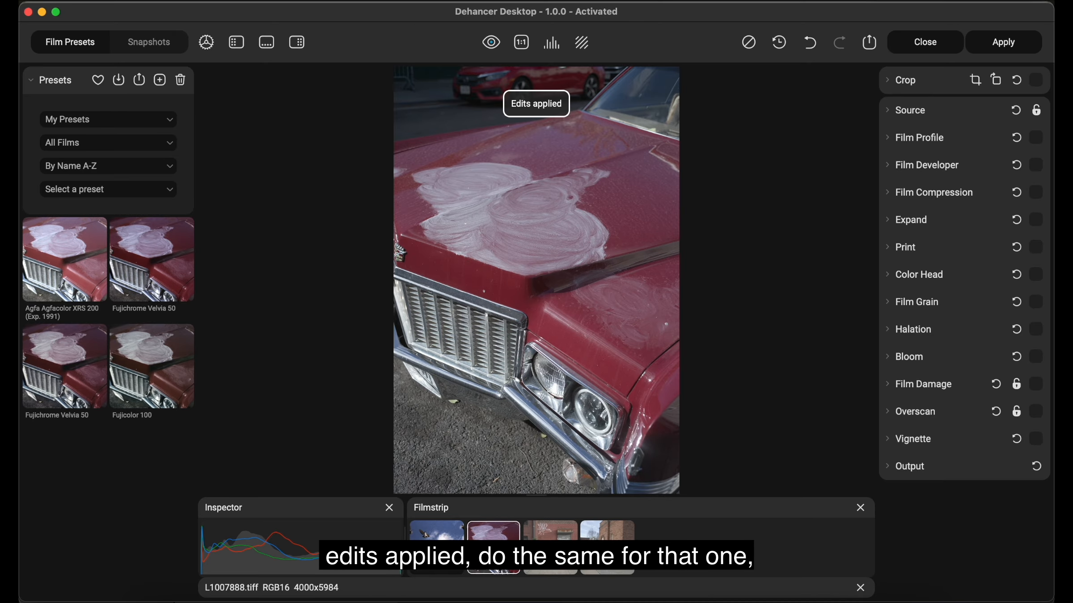
click(550, 534)
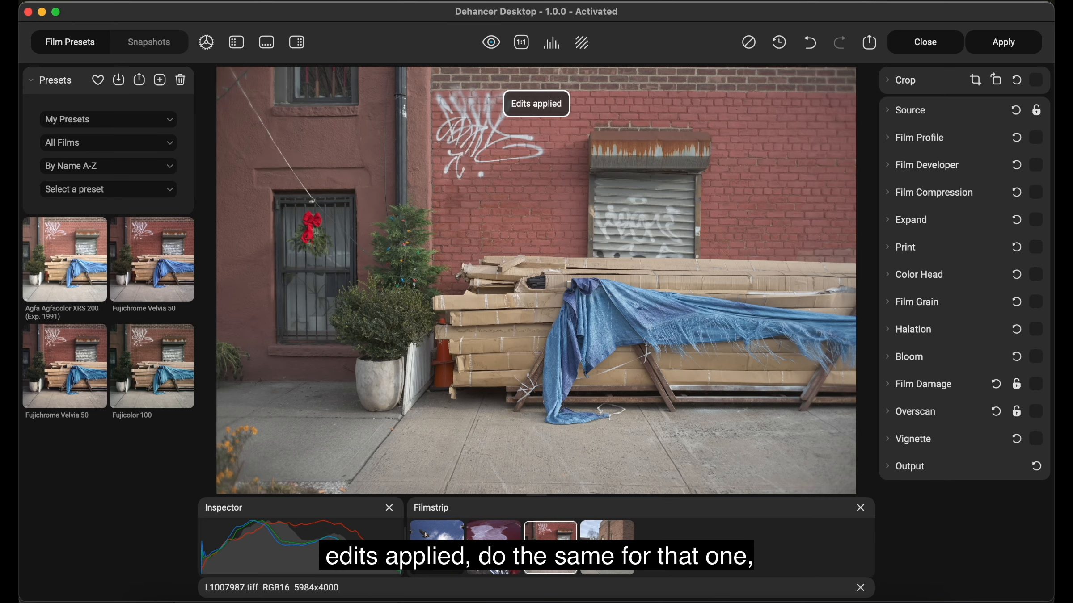
click(607, 548)
key(super+shift+v)
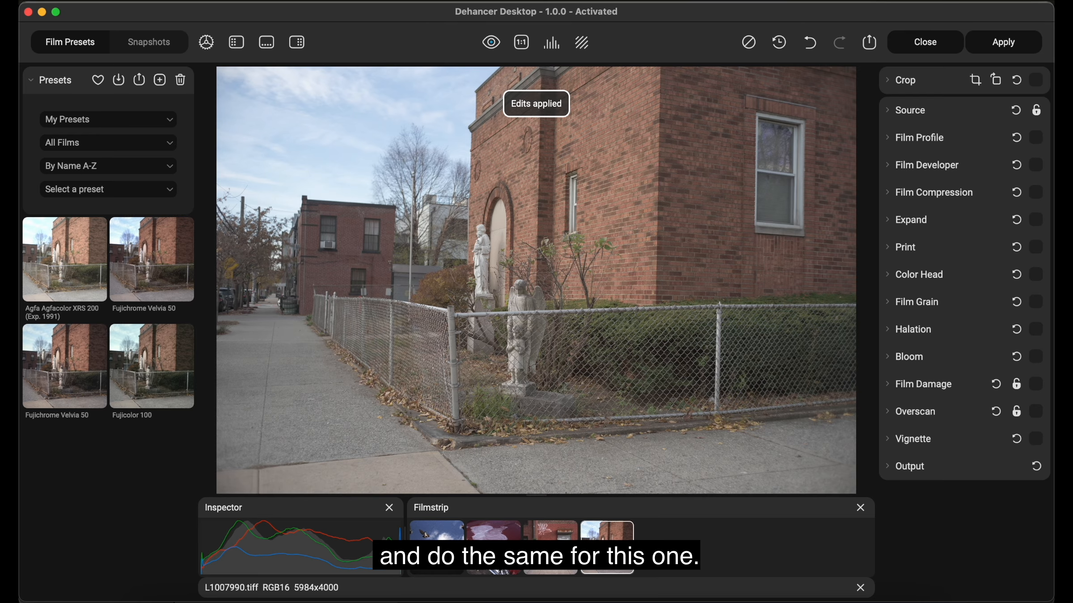
Review the pasted look on the car, brick wall and church photos, ending on the car photo L1007888.tiff.
click(500, 547)
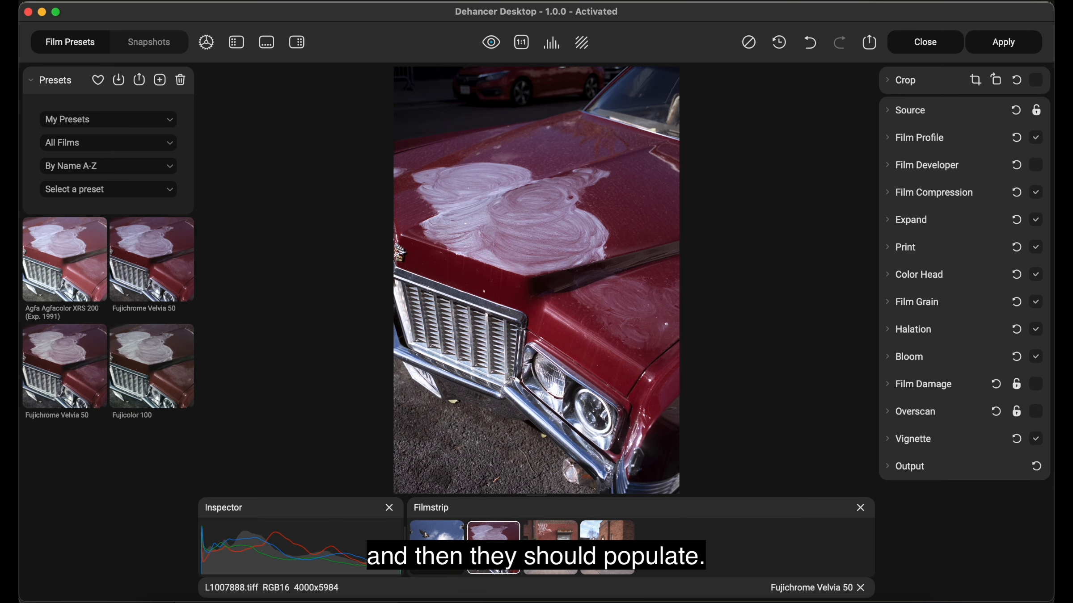
click(550, 550)
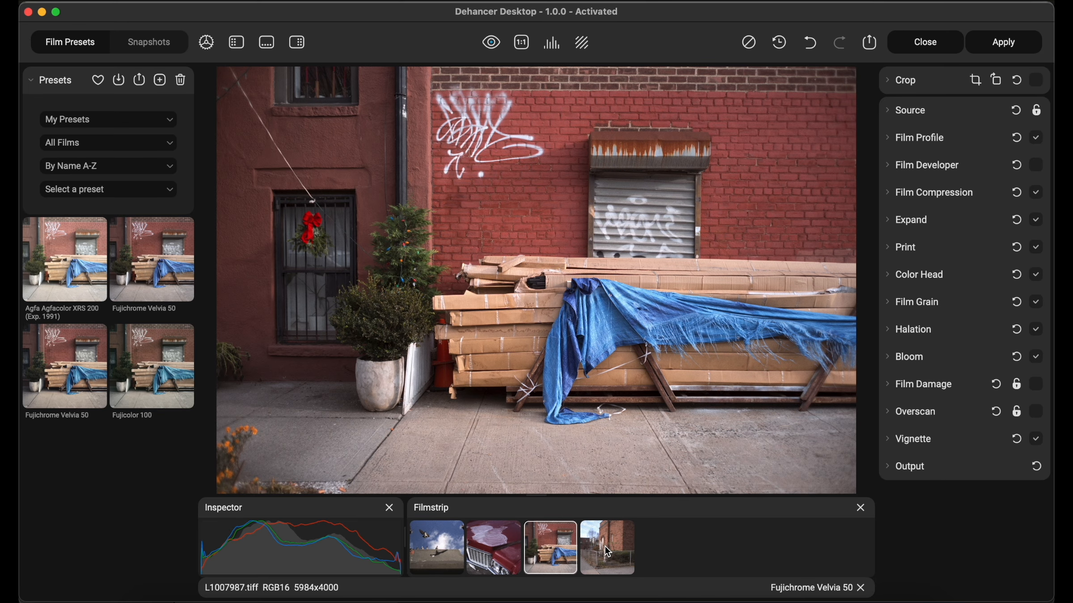
click(608, 553)
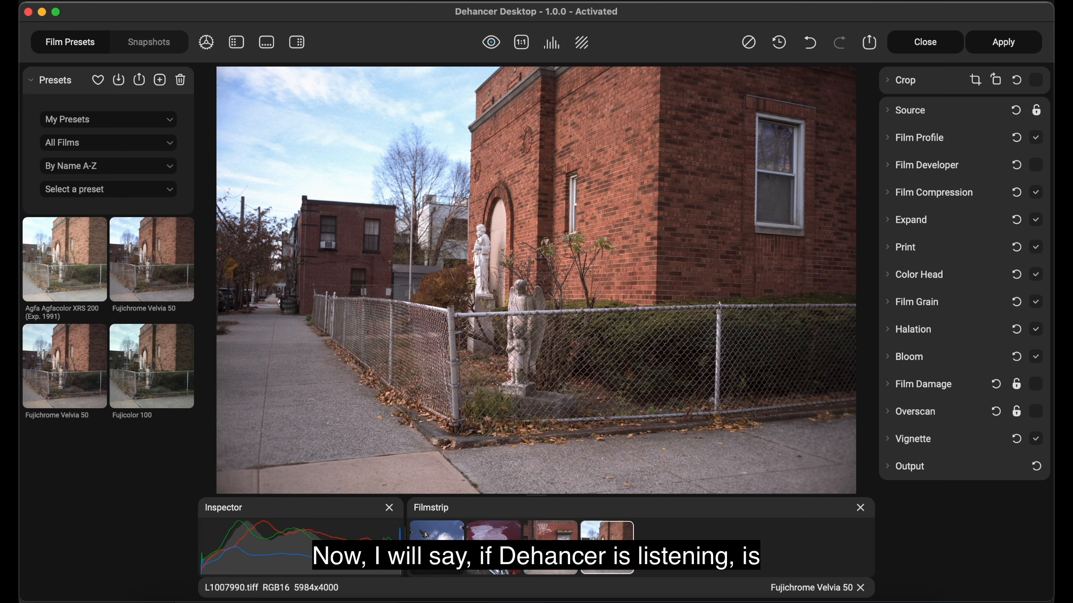
key(Left)
key(Left)
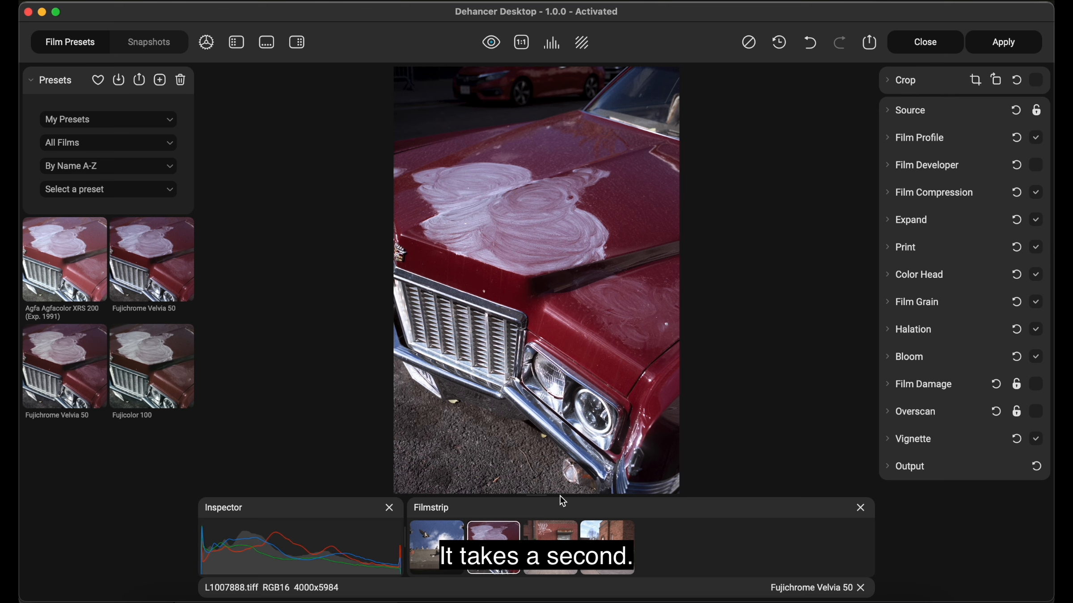
click(550, 554)
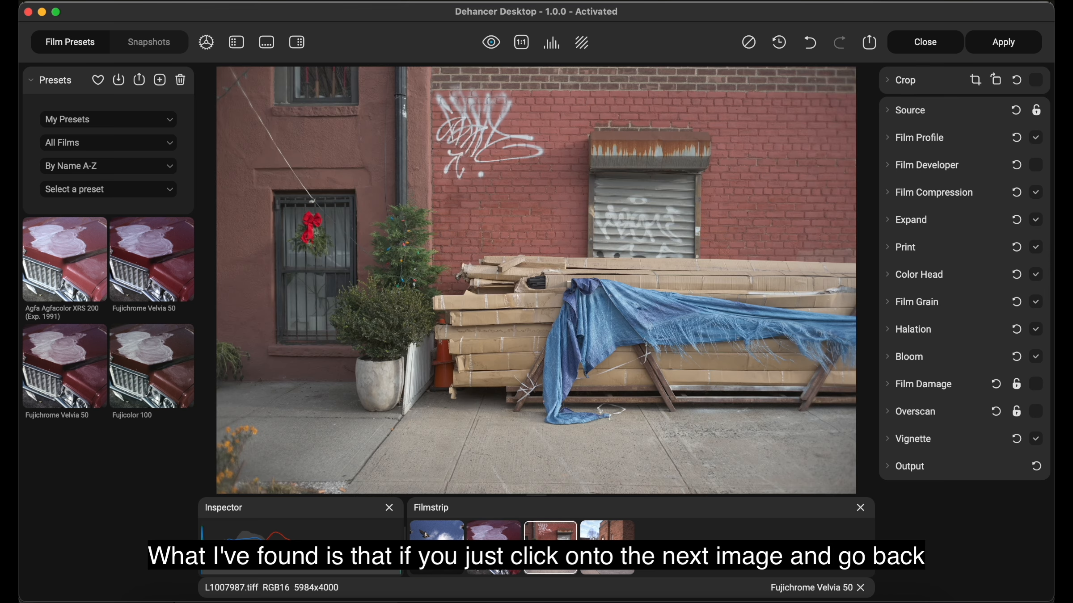
click(494, 554)
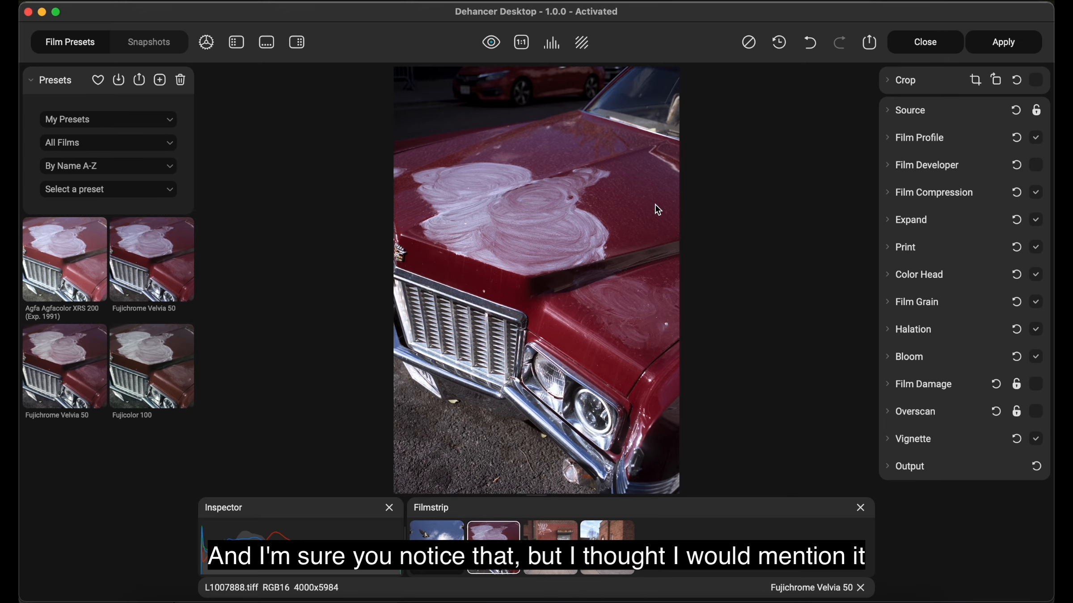
click(543, 556)
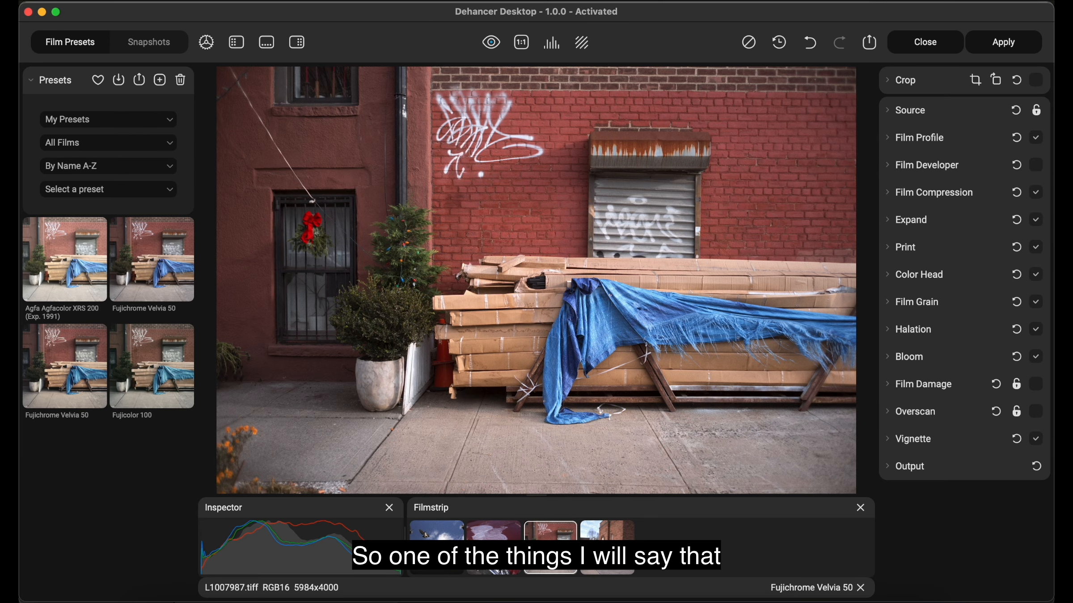
click(494, 555)
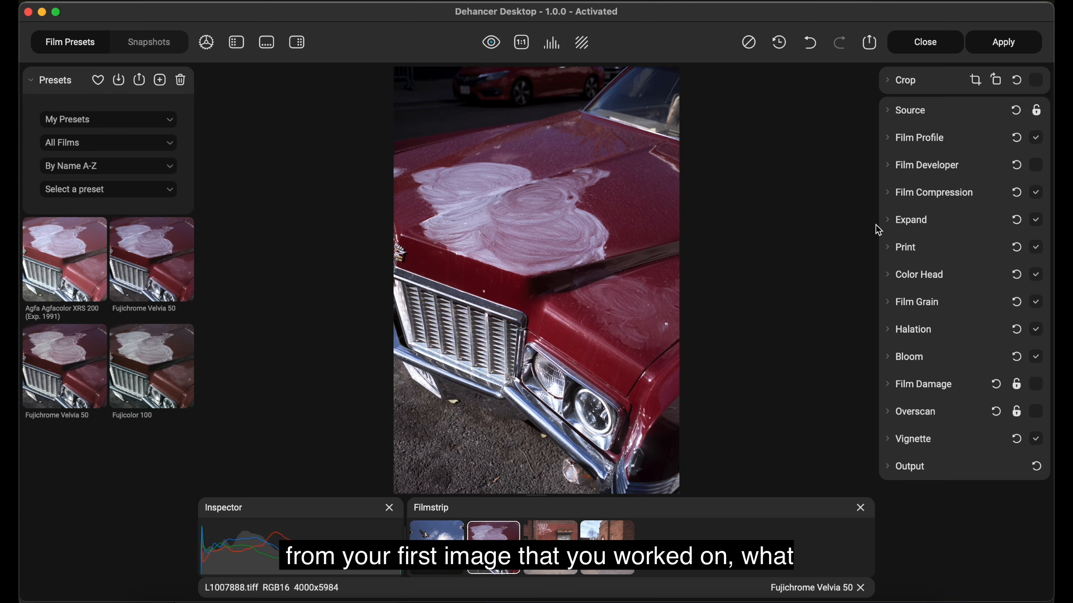
Open the Print settings of the car photo and examine the available print profiles.
click(900, 248)
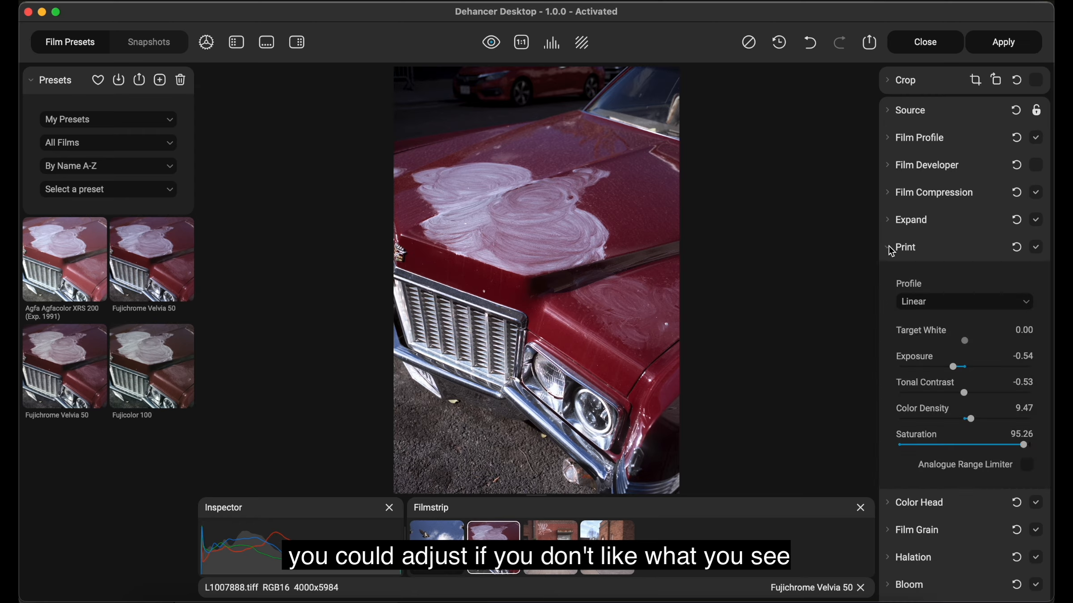
scroll(967, 322, down, 5)
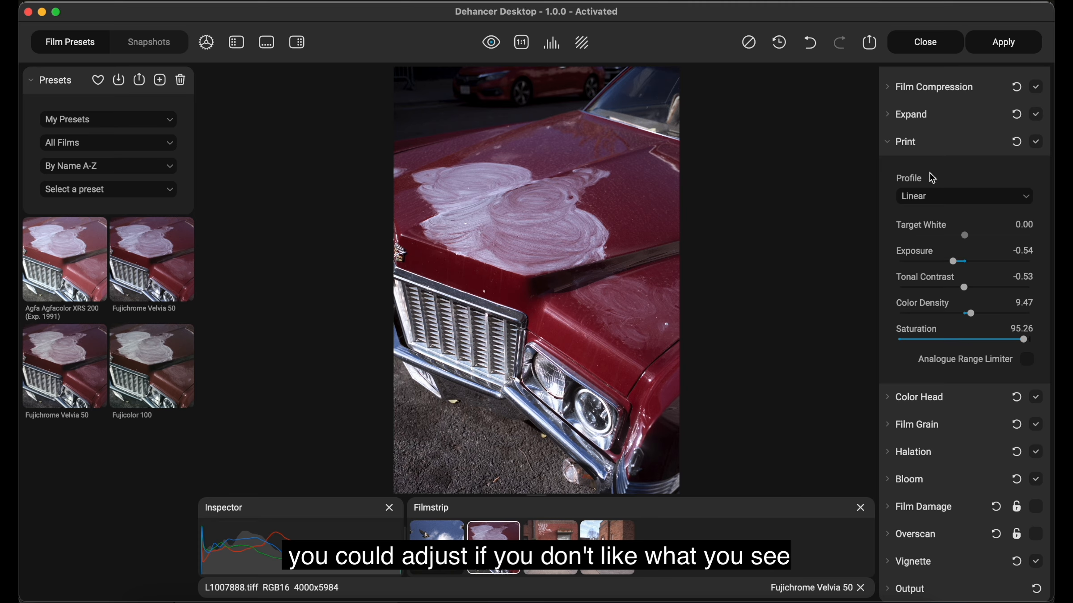
scroll(897, 455, up, 2)
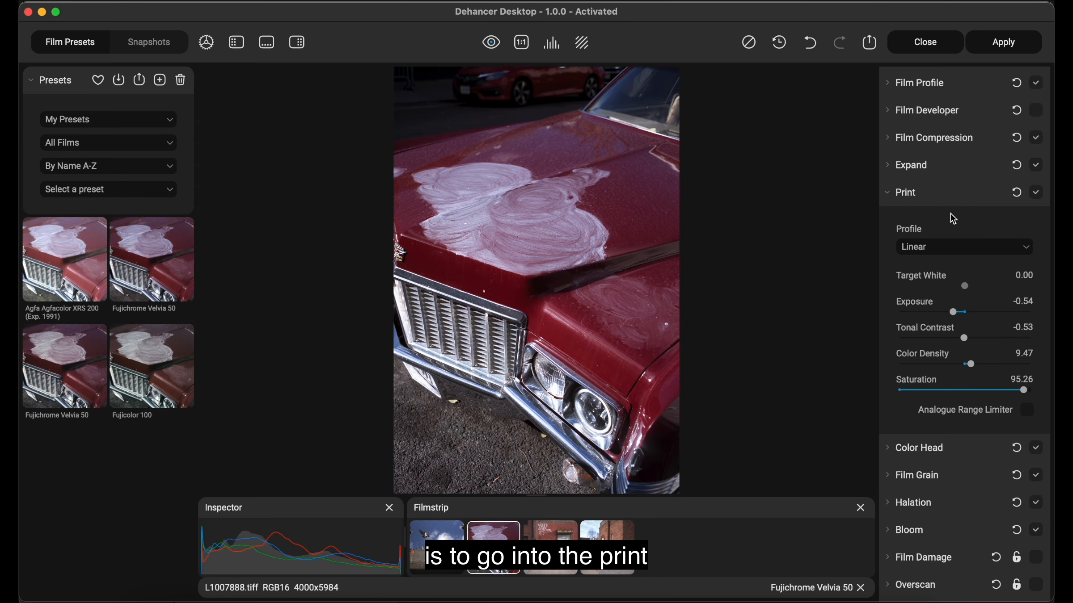
click(997, 246)
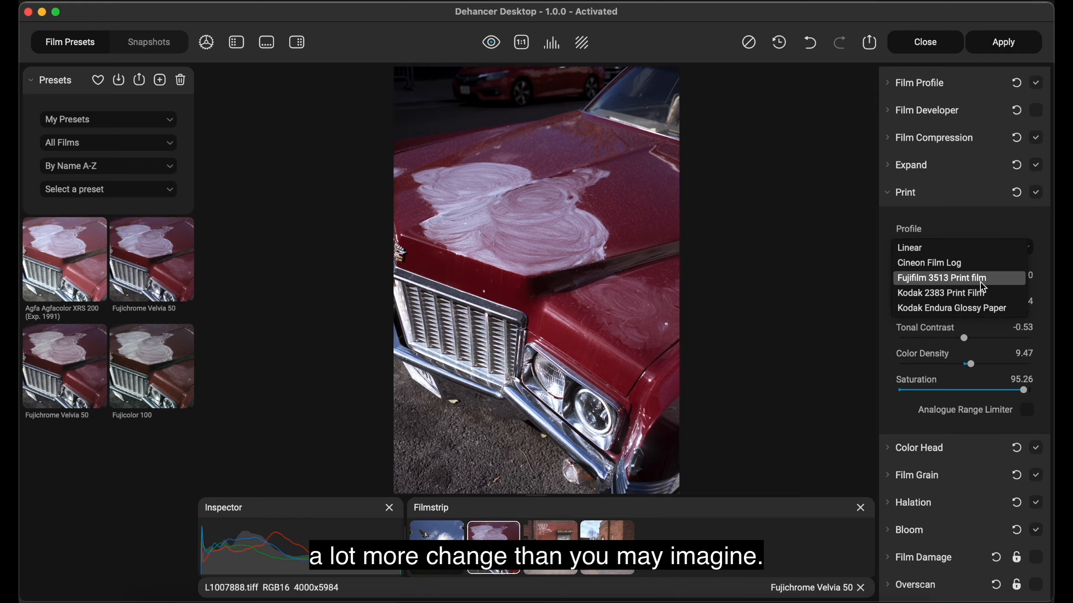
click(978, 226)
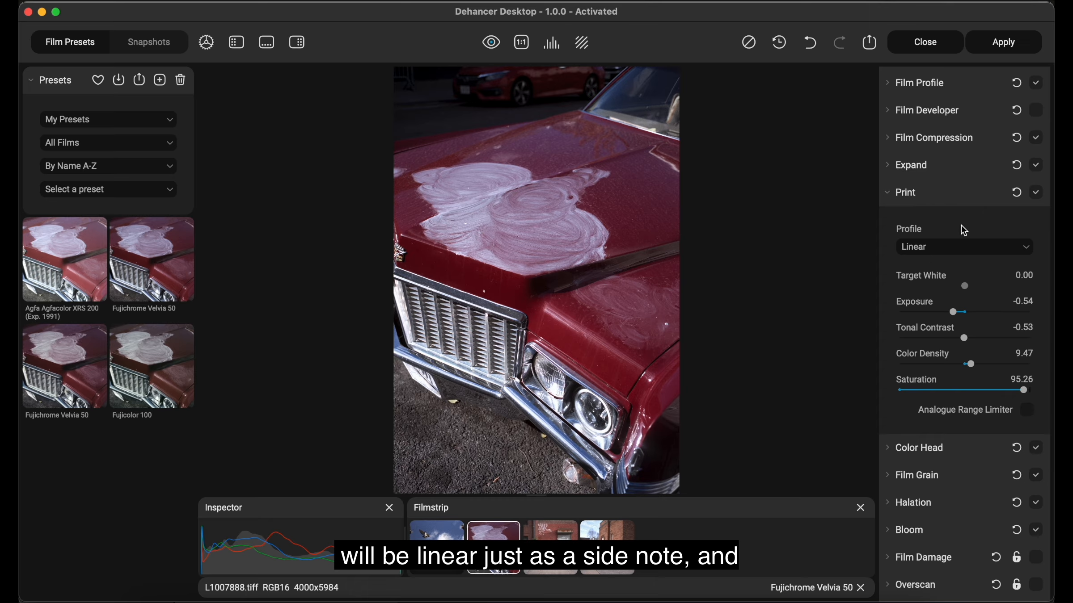
click(965, 247)
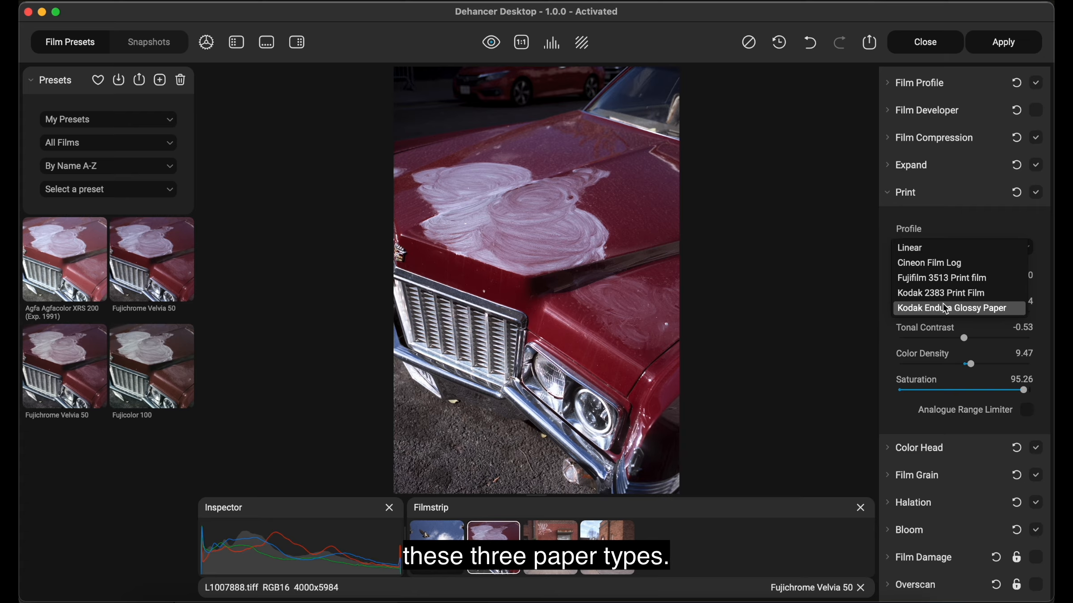
click(953, 232)
Try the Kodak Endura Glossy Paper print profile on the car photo, followed by Kodak 2383 Print Film.
click(963, 243)
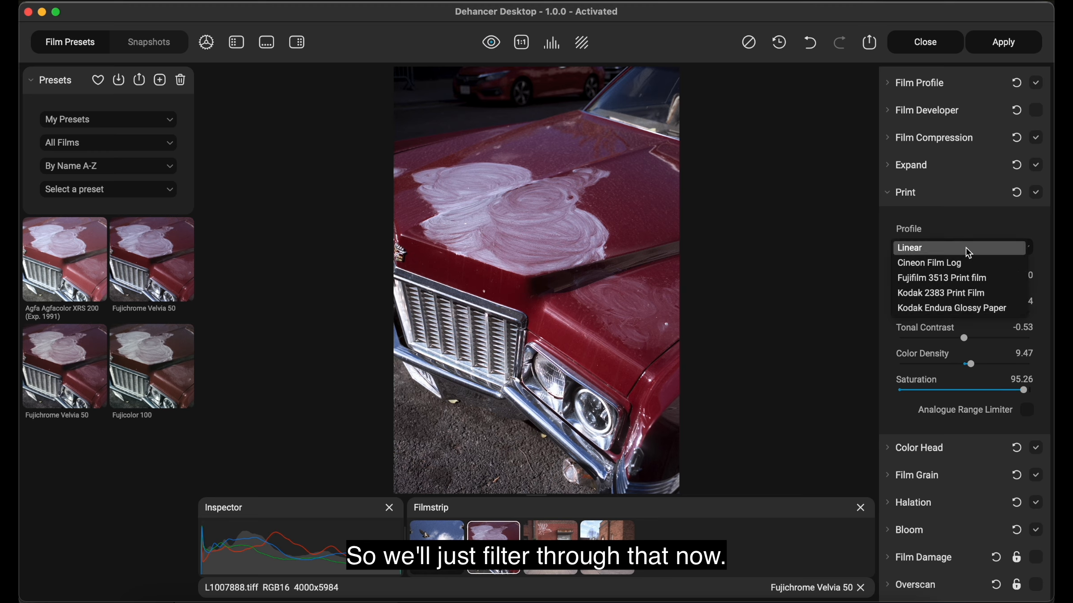
click(950, 307)
click(961, 249)
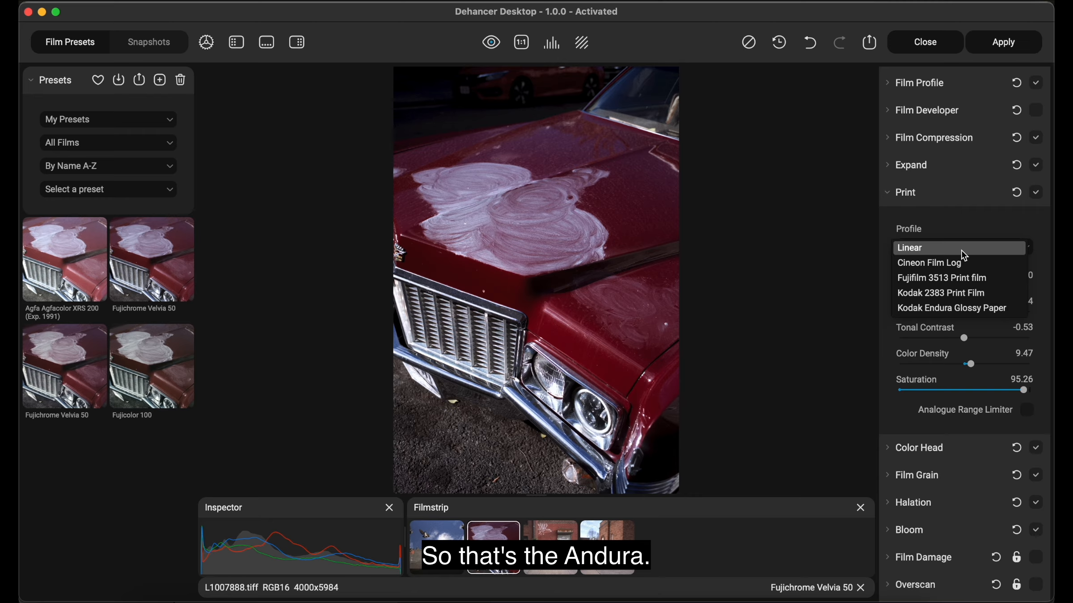
click(971, 293)
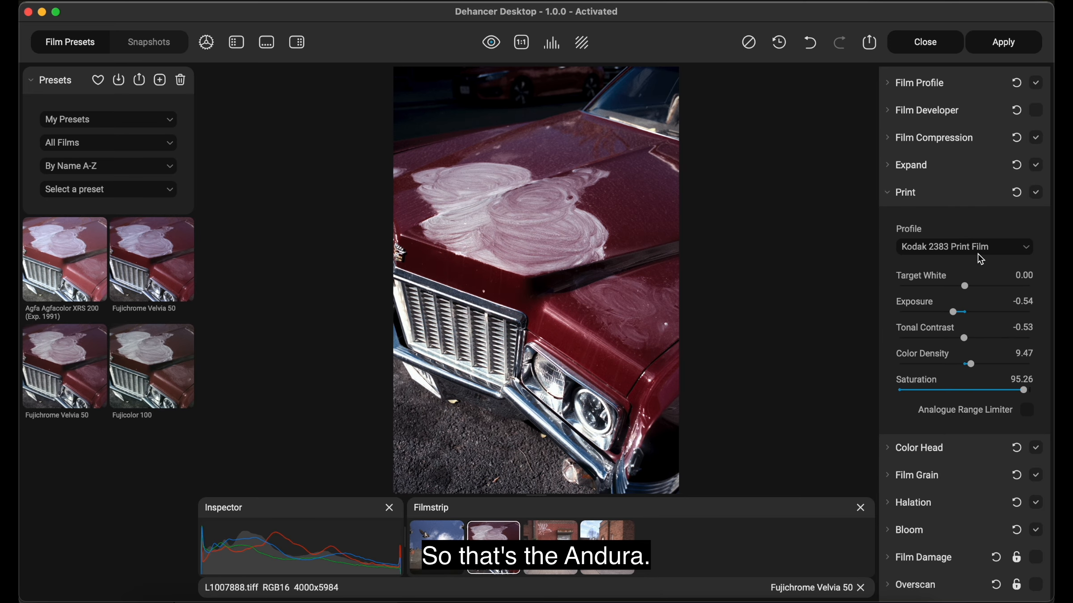
Try the Fujifilm 3513 Print film and Kodak Endura Glossy Paper profiles on the car photo, then set its print profile to Linear.
click(977, 248)
click(977, 279)
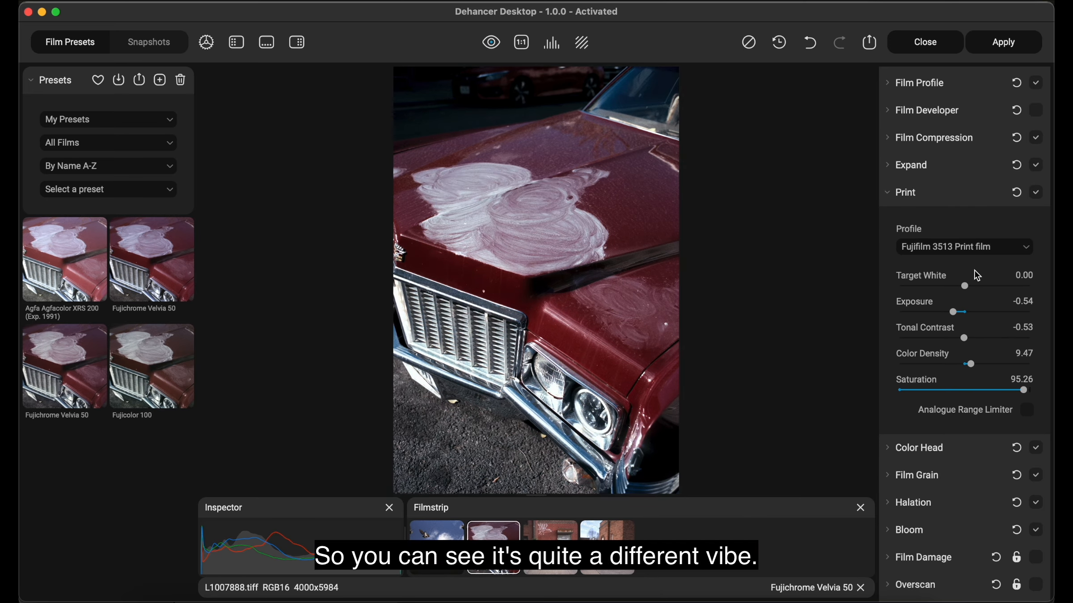
click(968, 249)
click(962, 308)
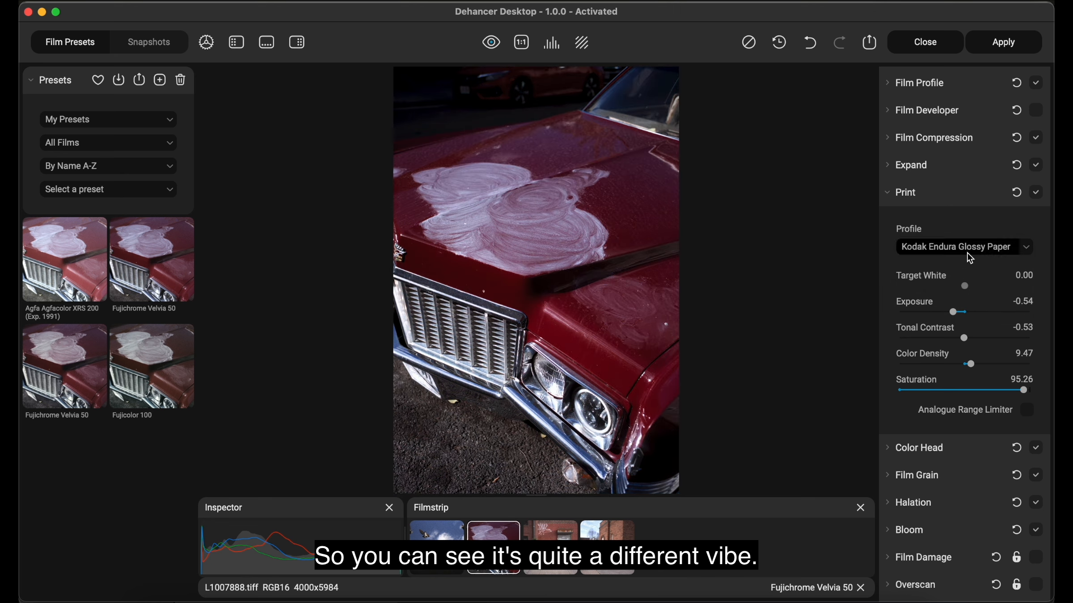
click(966, 249)
click(943, 250)
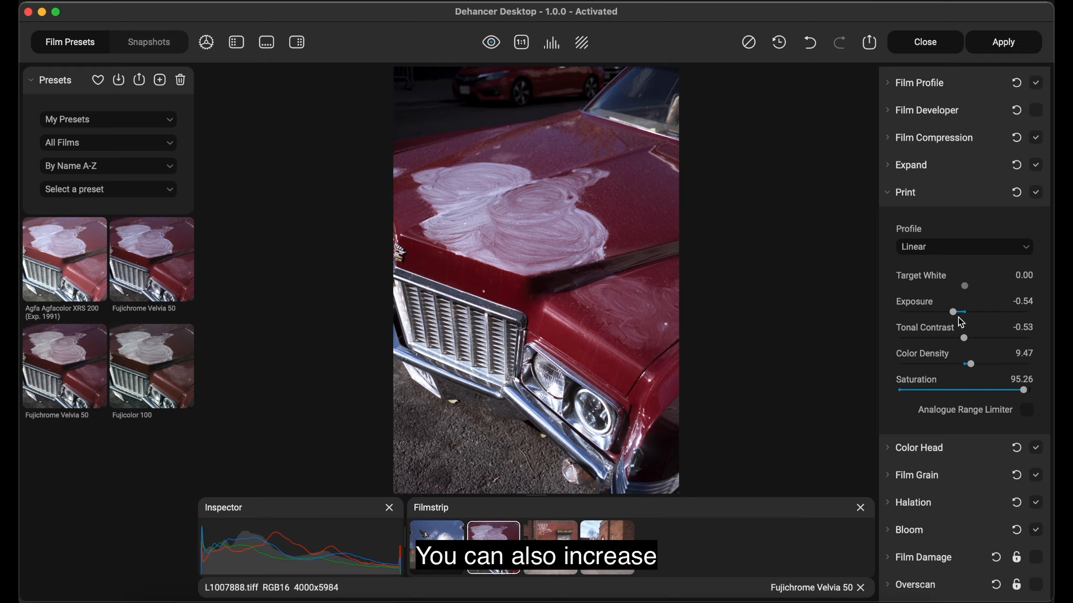
Set the car photo's print exposure to -0.41 and its color density to 25.26.
drag(953, 312, 956, 314)
scroll(956, 312, down, 2)
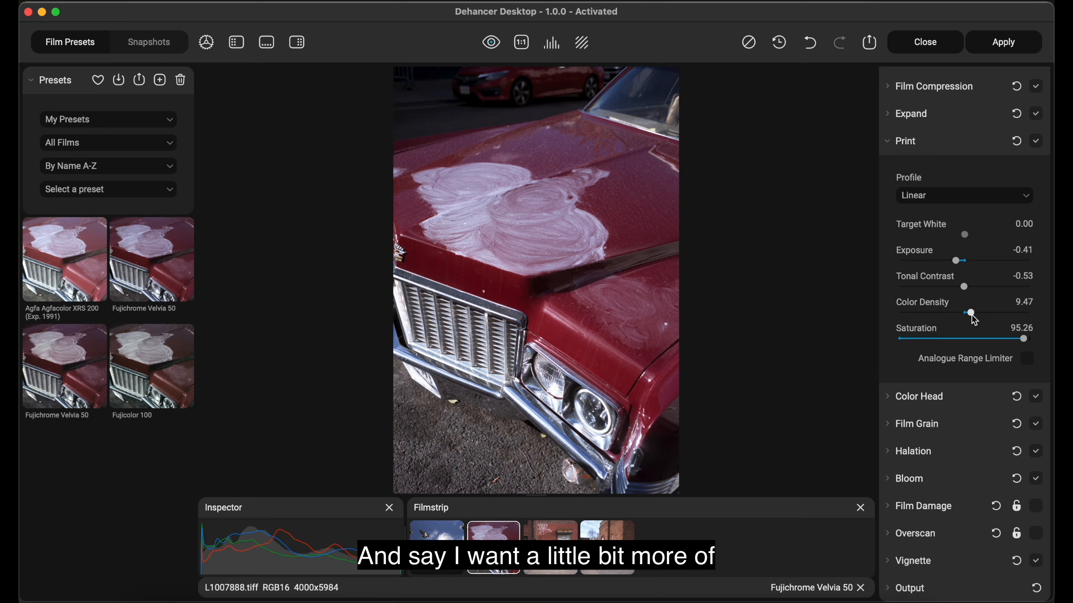
drag(971, 315, 992, 316)
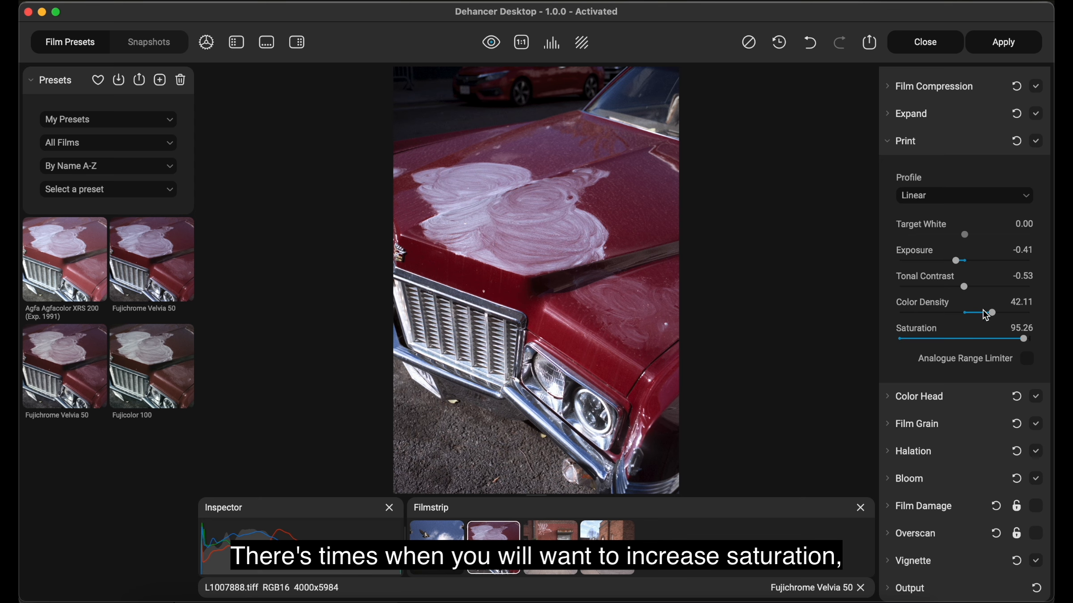
drag(991, 315, 981, 314)
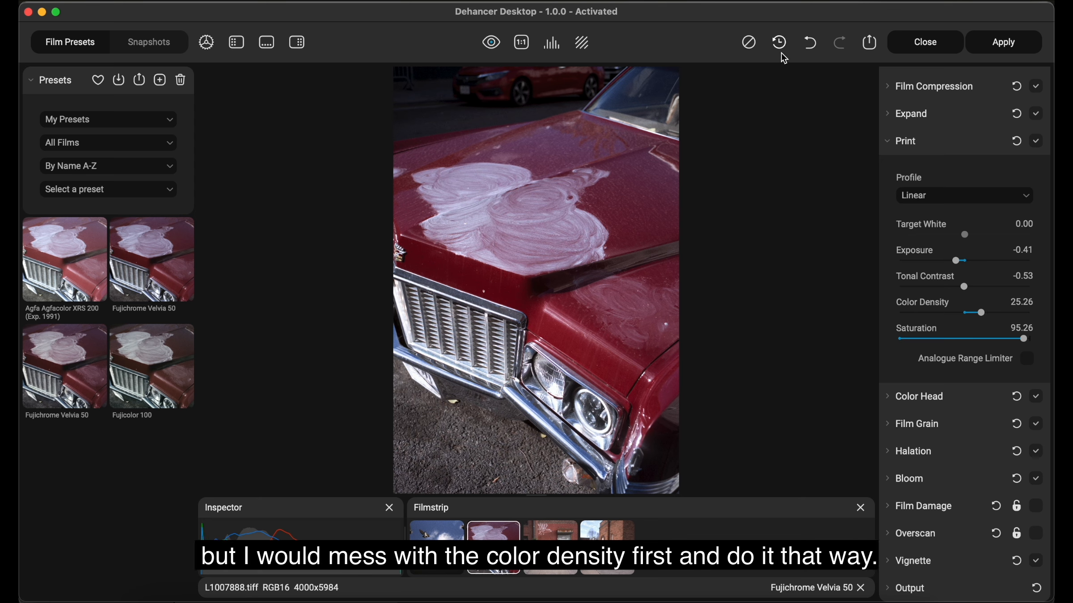
Compare the car photo with and without its edits.
click(750, 45)
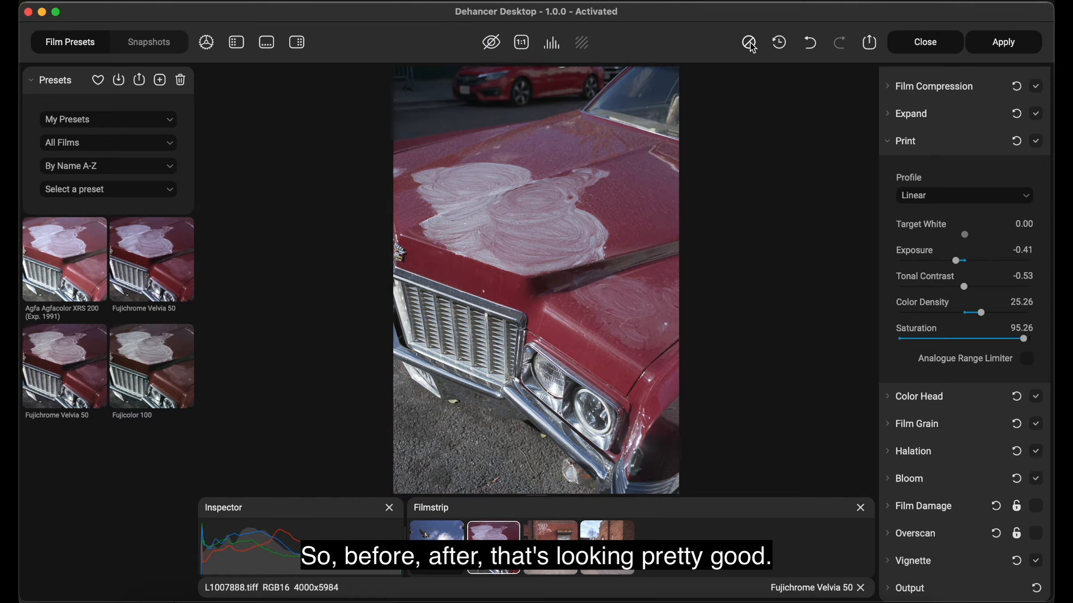
click(751, 45)
click(751, 46)
click(752, 45)
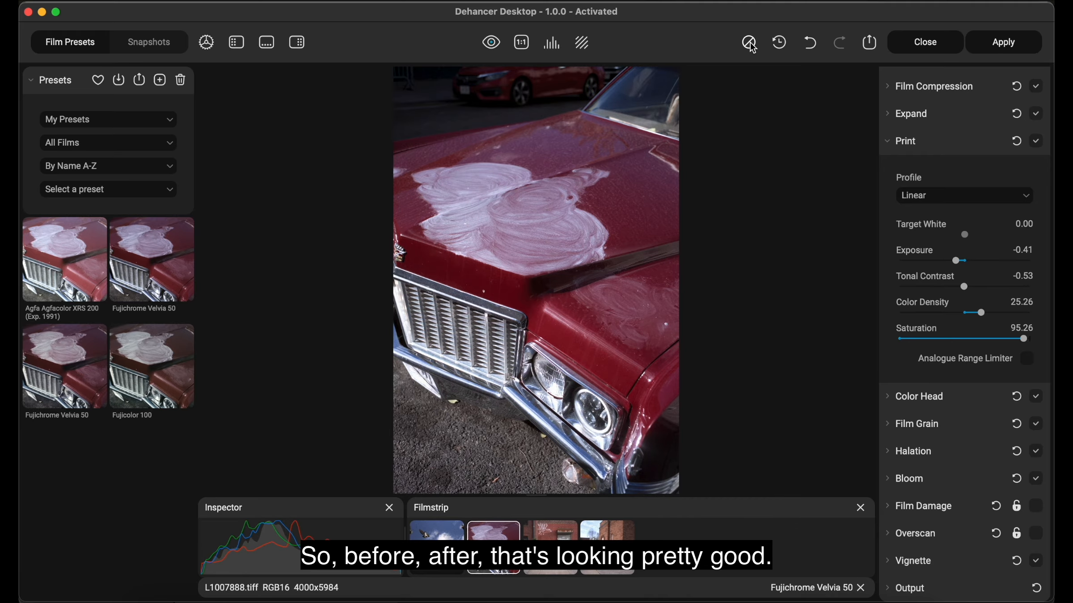
Open the brick wall photo L1007987.tiff and compare it before and after the edits.
click(552, 532)
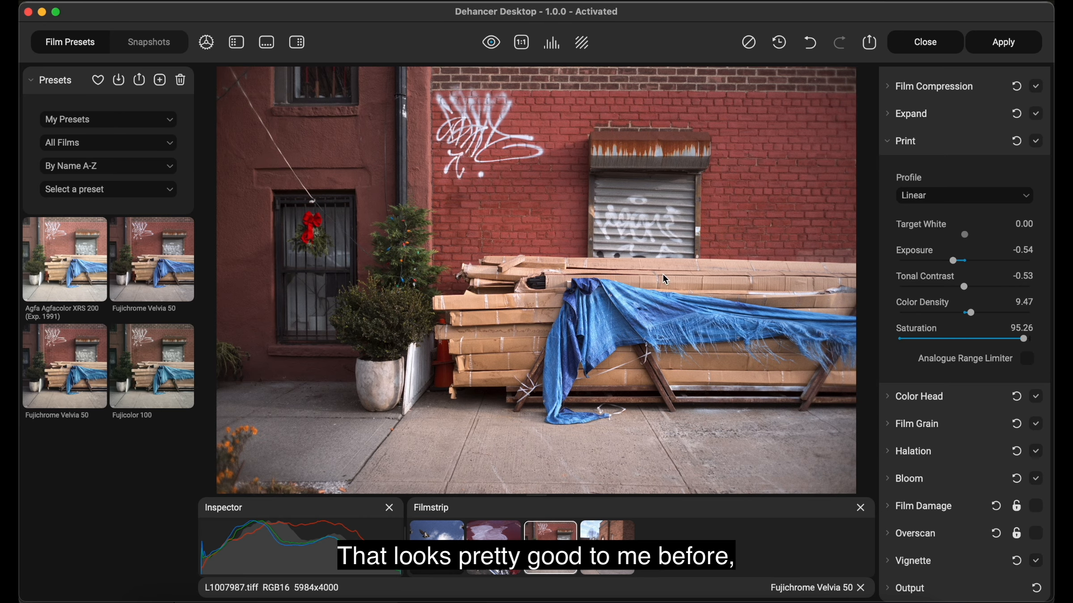
key(backslash)
key(backslash)
key(backslash)
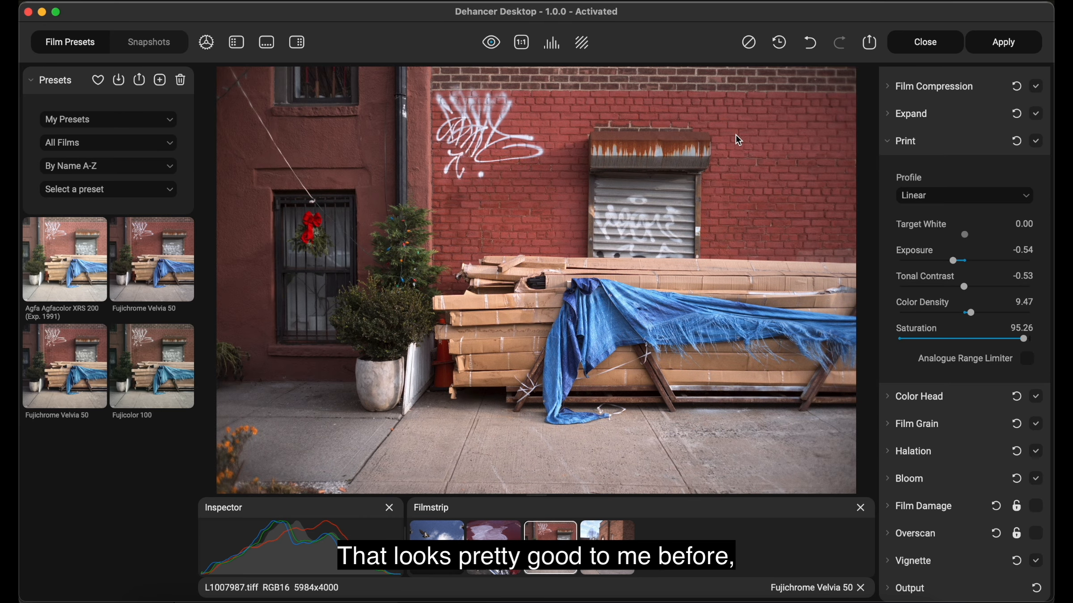
key(backslash)
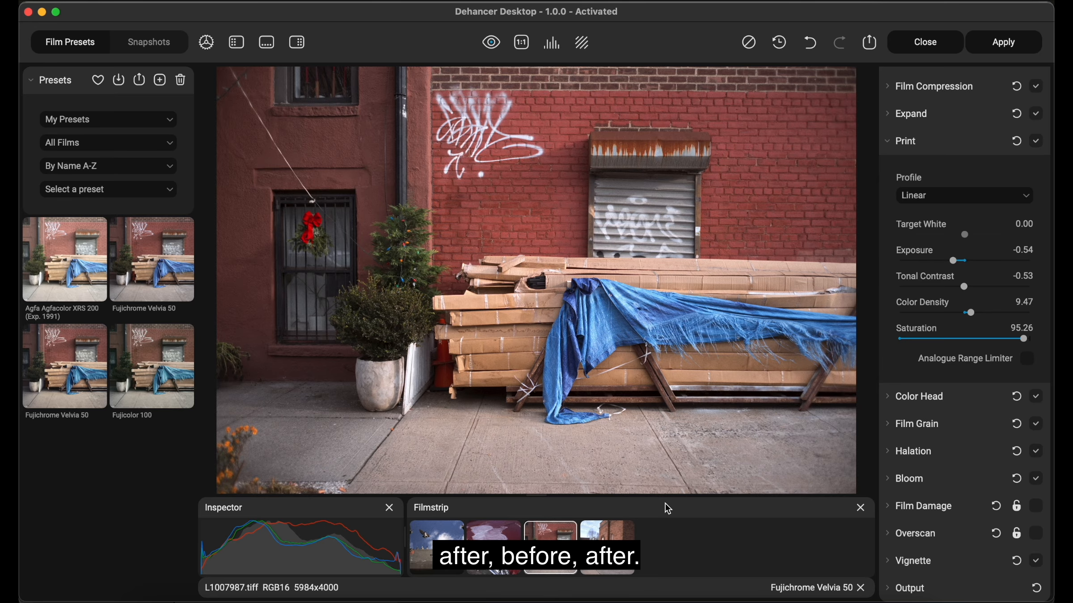
Open the church photo L1007990.tiff and compare it before and after the edits.
click(619, 547)
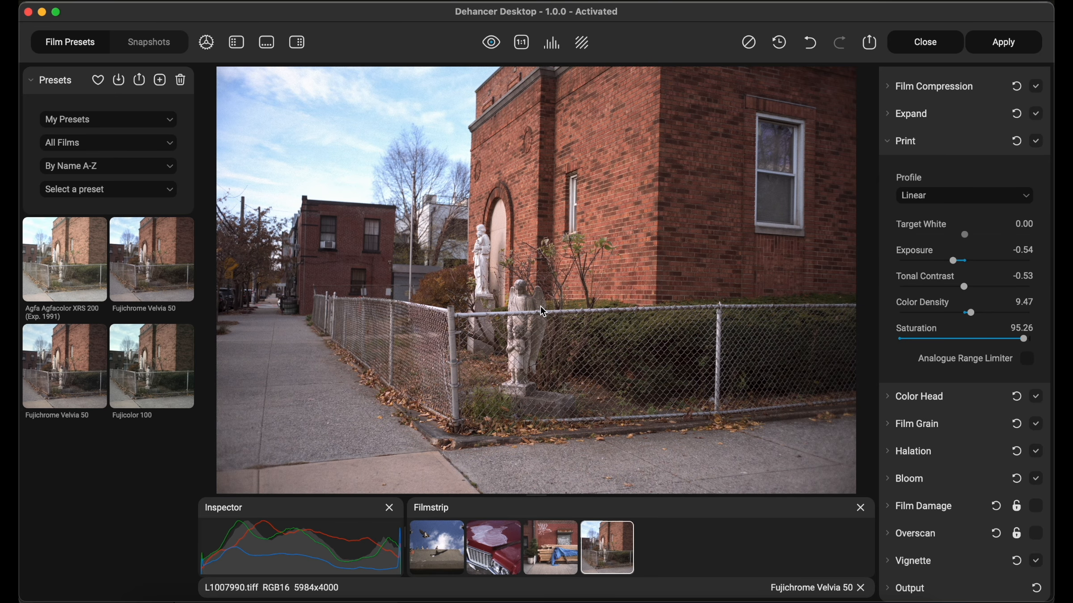
key(backslash)
key(backslash)
key(backslash)
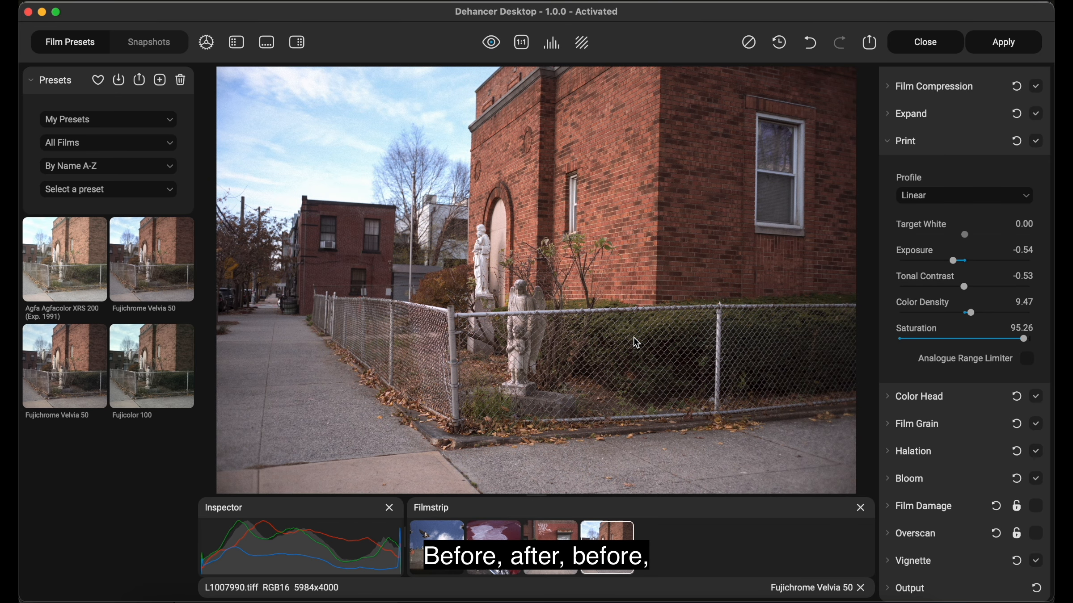
key(backslash)
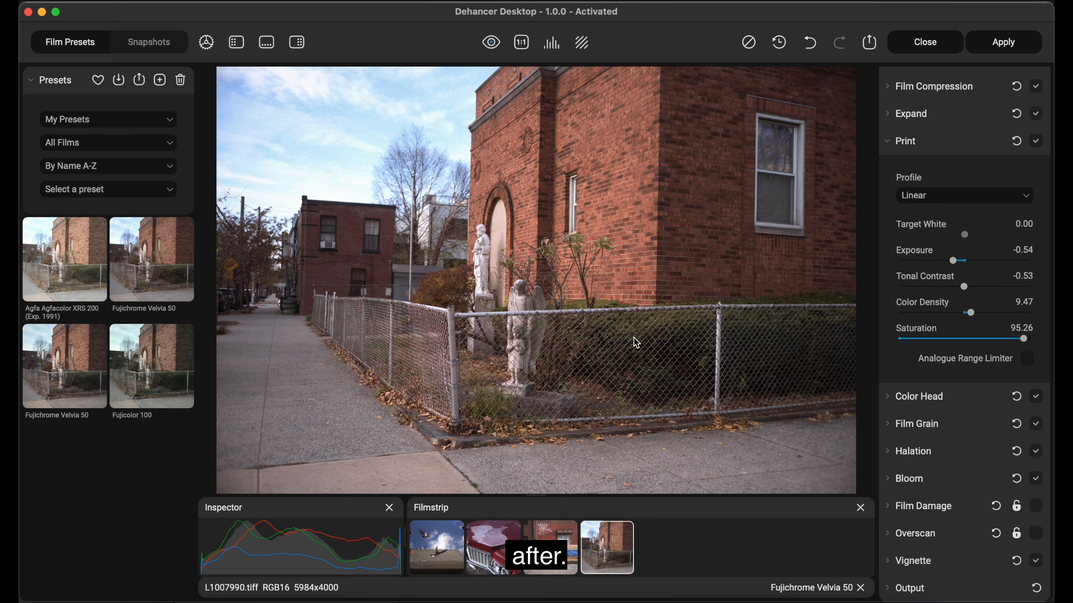
Examine the texture around the church statues at full size with and without the edits, then return to the whole photo.
click(541, 332)
scroll(539, 313, up, 5)
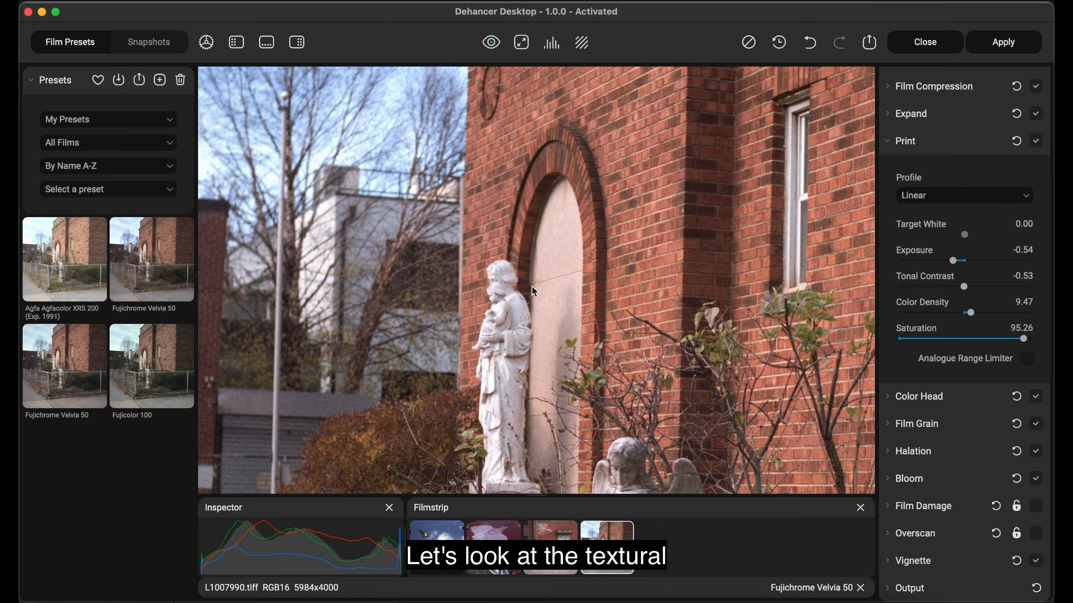
drag(481, 254, 403, 170)
key(backslash)
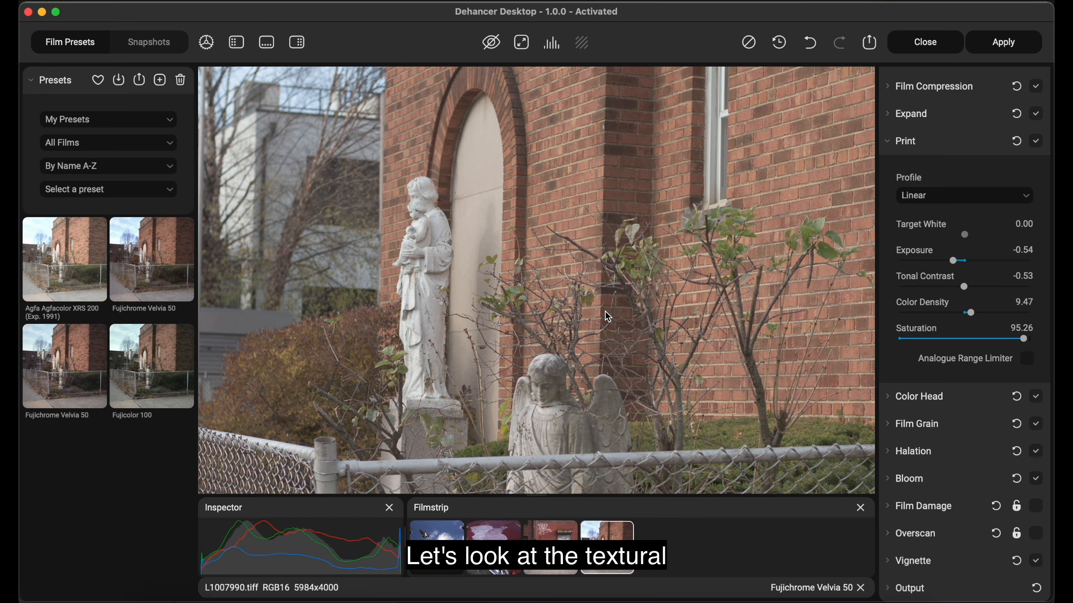
key(backslash)
key(backslash)
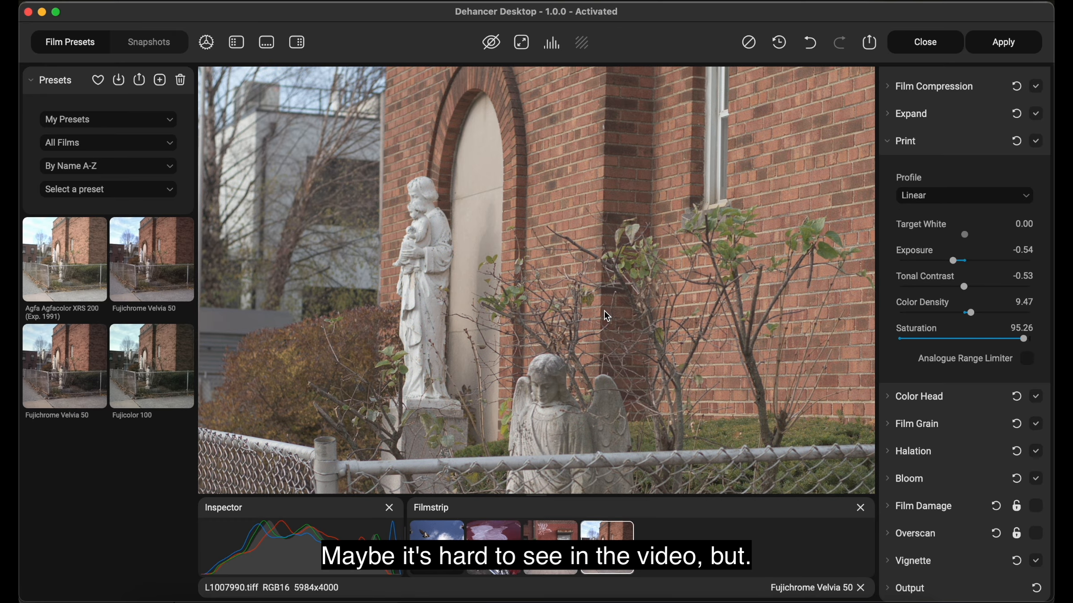
key(backslash)
key(backslash)
key(backslash)
click(604, 311)
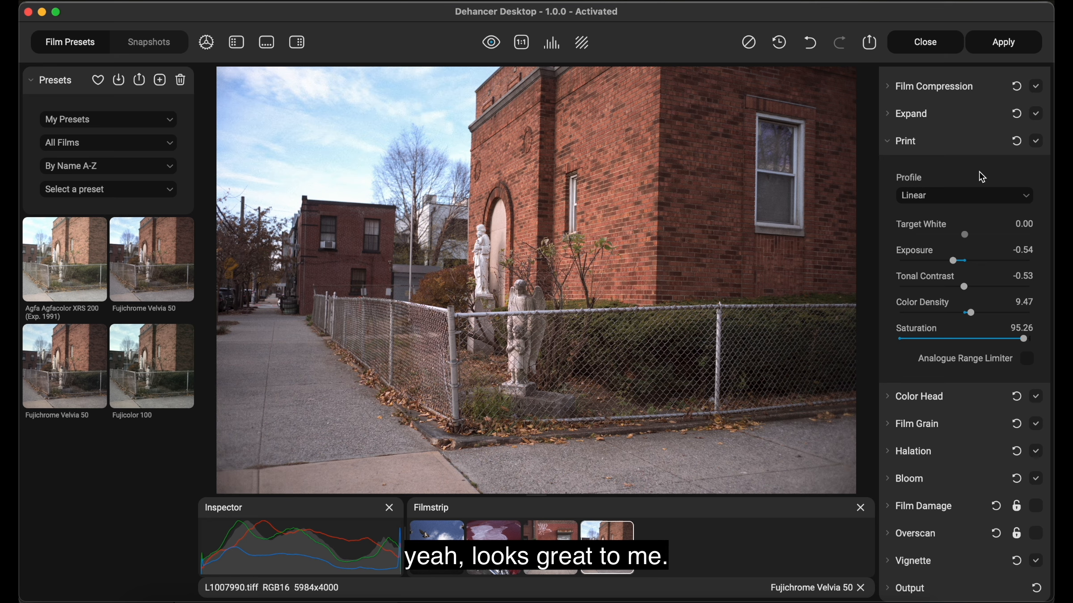
Go through the session's photos to the pigeon photo L1007855.tiff and apply the edits, returning to the project overview.
scroll(978, 171, up, 3)
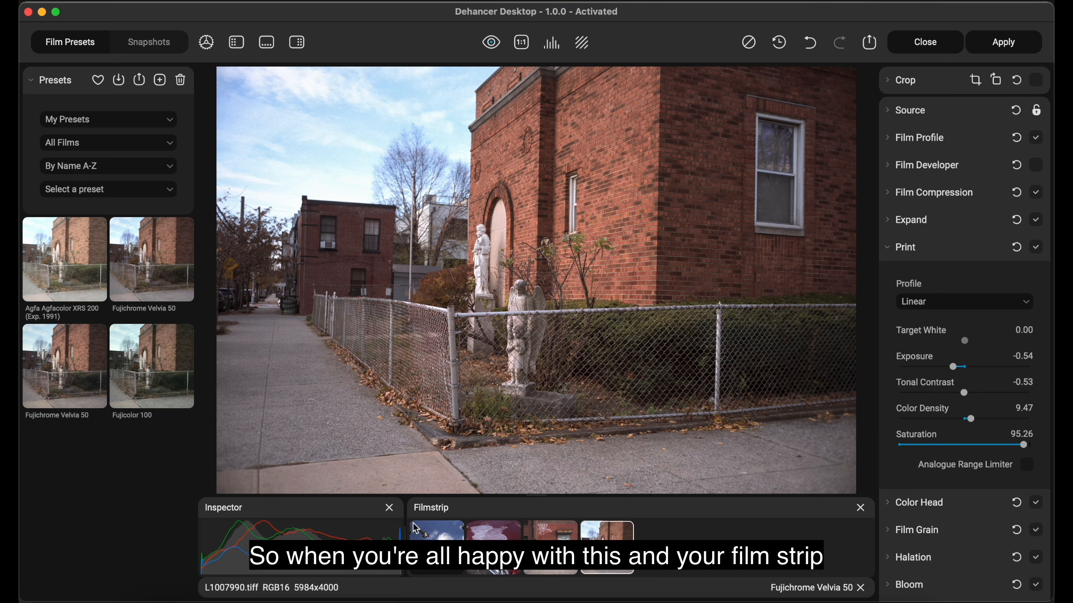
click(422, 569)
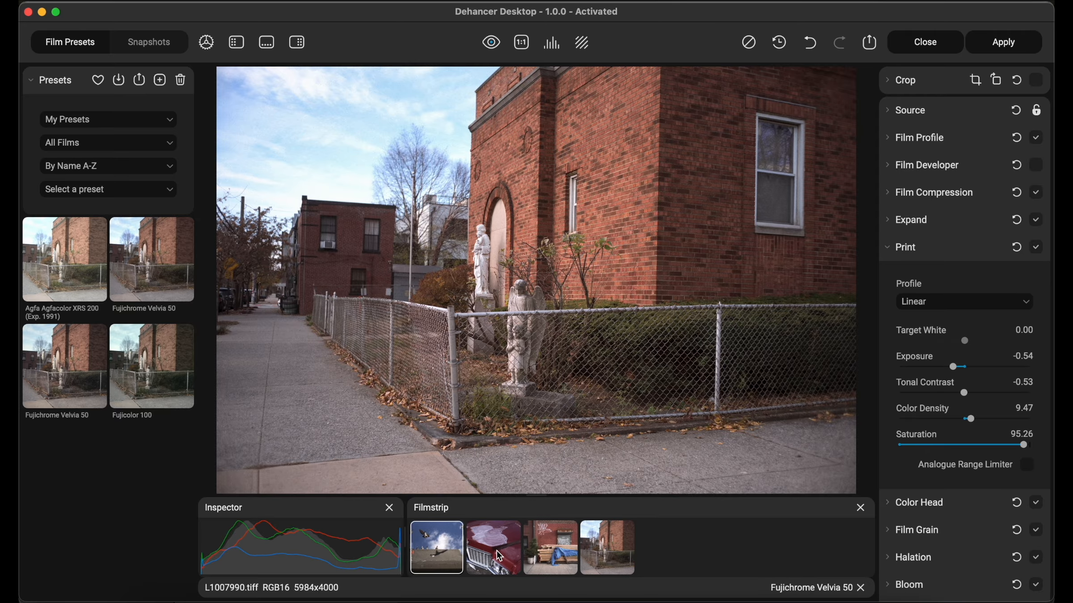
click(496, 555)
click(607, 550)
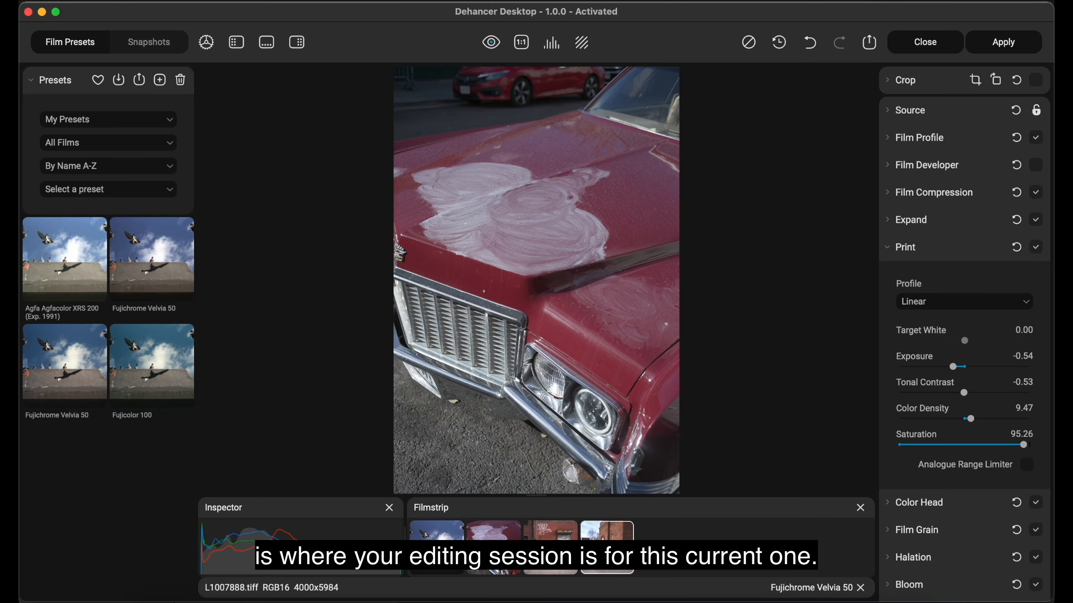
click(440, 554)
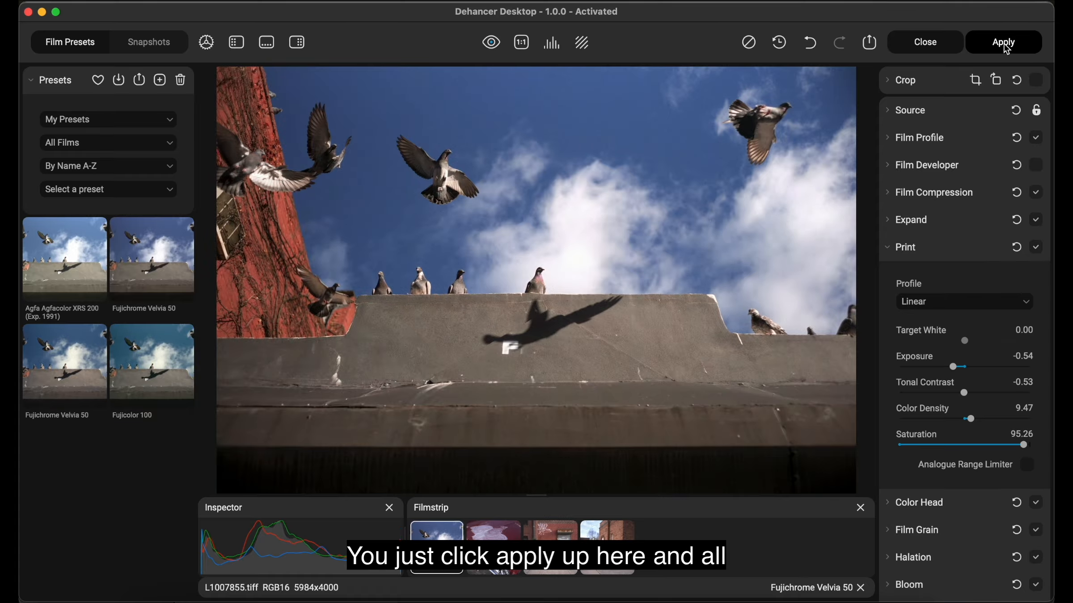
click(1004, 43)
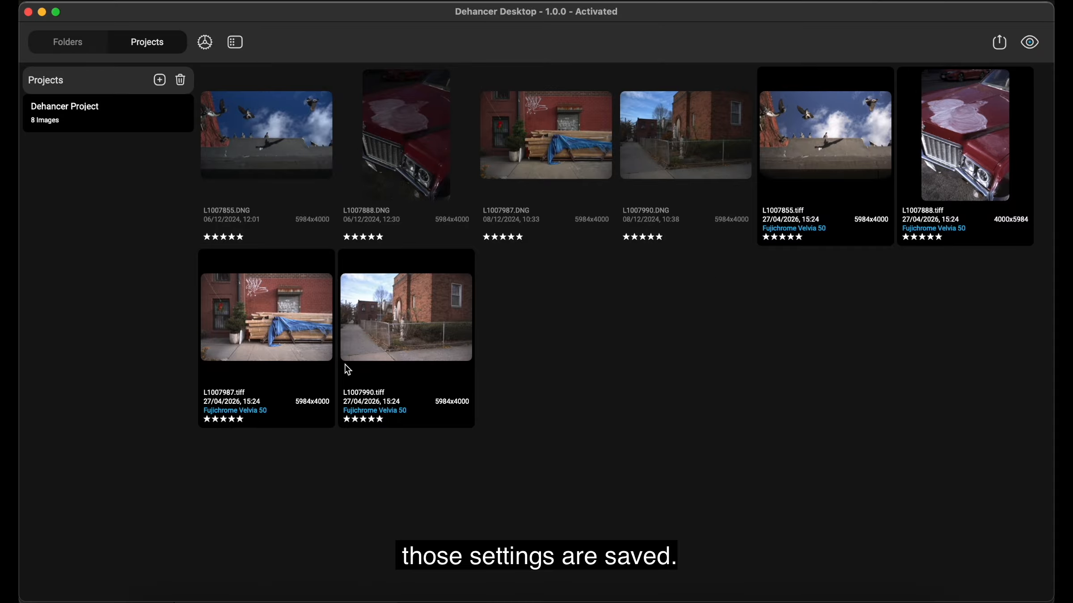
Select only the four edited photos in the project: L1007855.tiff, L1007888.tiff, L1007987.tiff and L1007990.tiff.
click(762, 335)
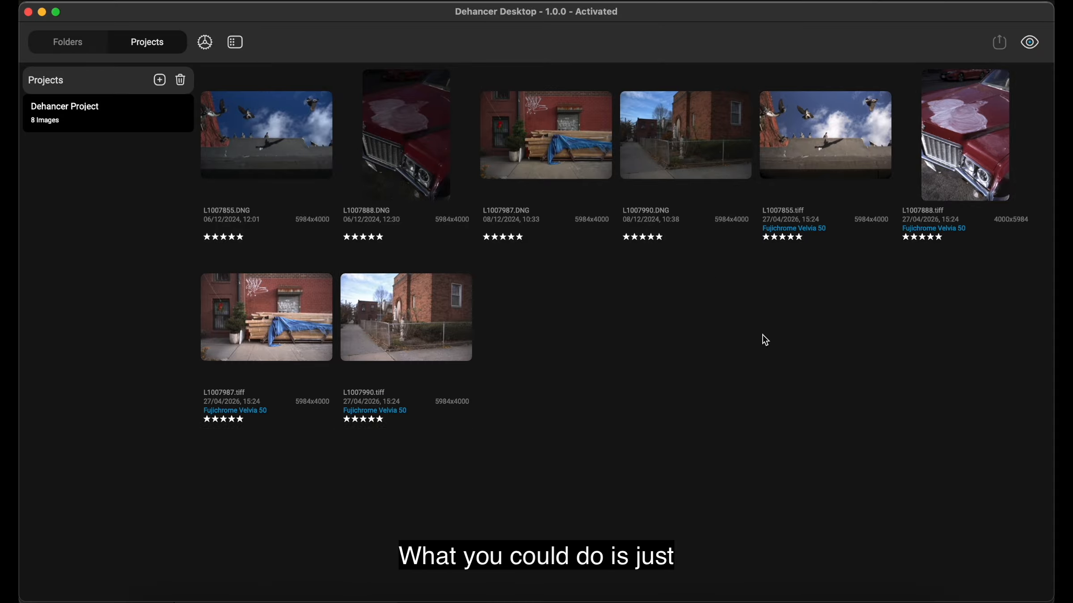
click(803, 166)
click(922, 170)
click(282, 358)
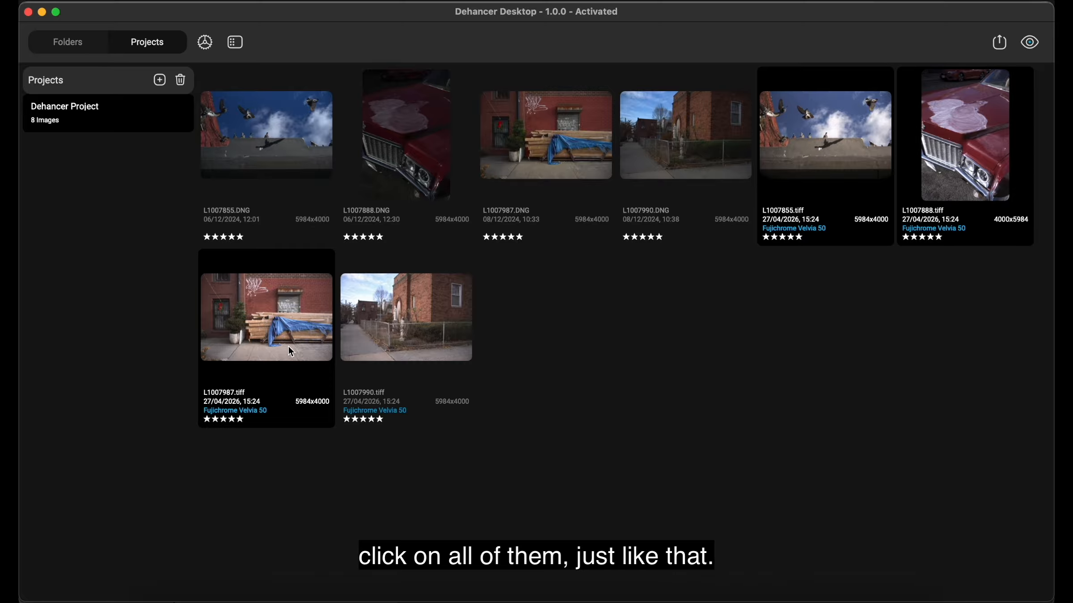
click(373, 346)
right_click(417, 331)
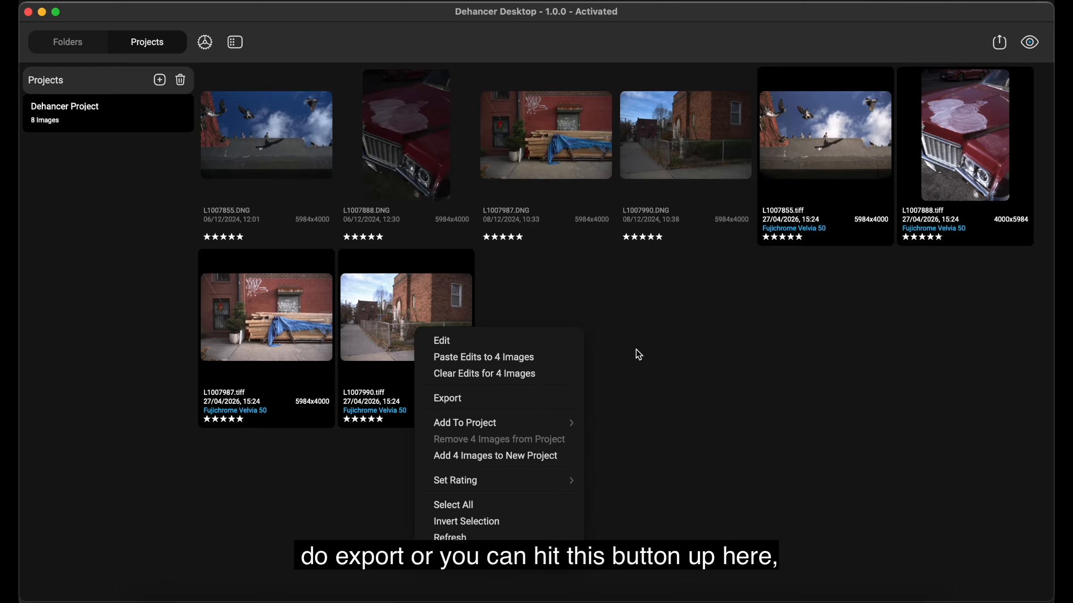
click(653, 342)
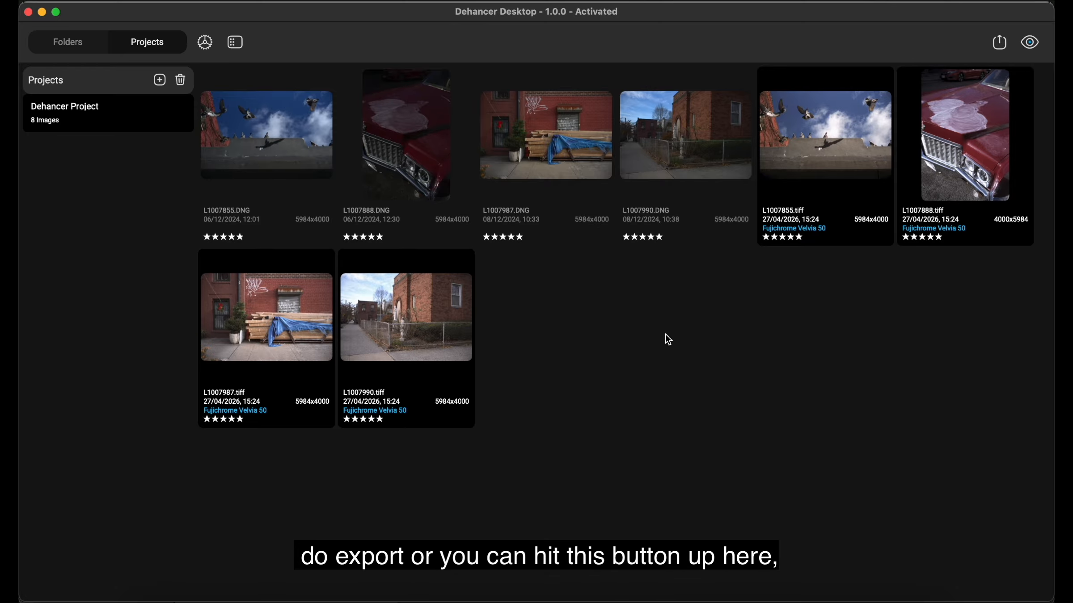
Export the four selected photos as JPG at quality 100 to the Dehancer Example/jpgs folder.
click(1000, 49)
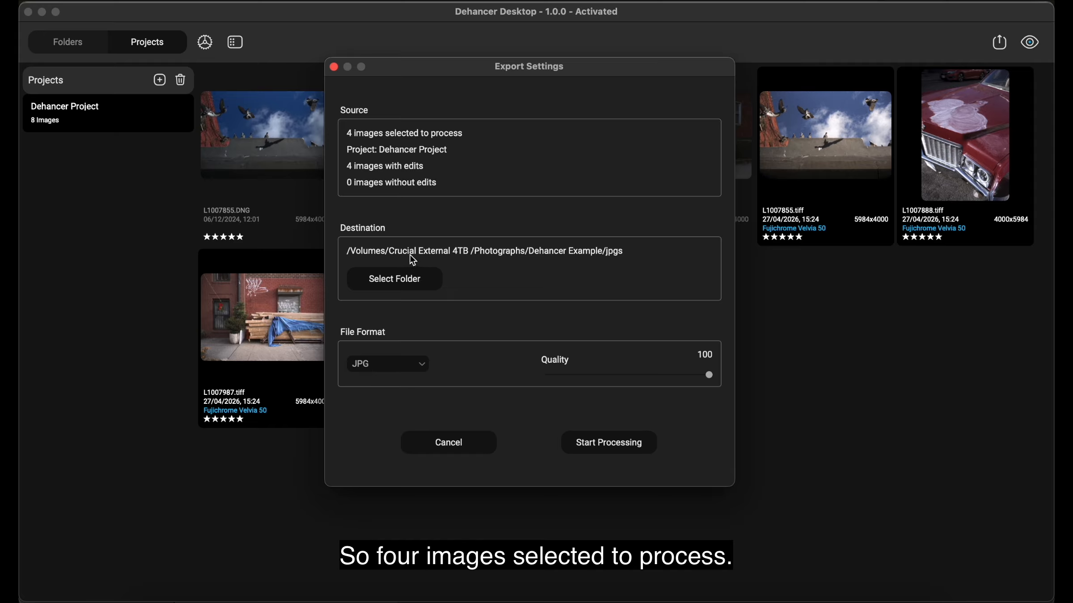
click(412, 360)
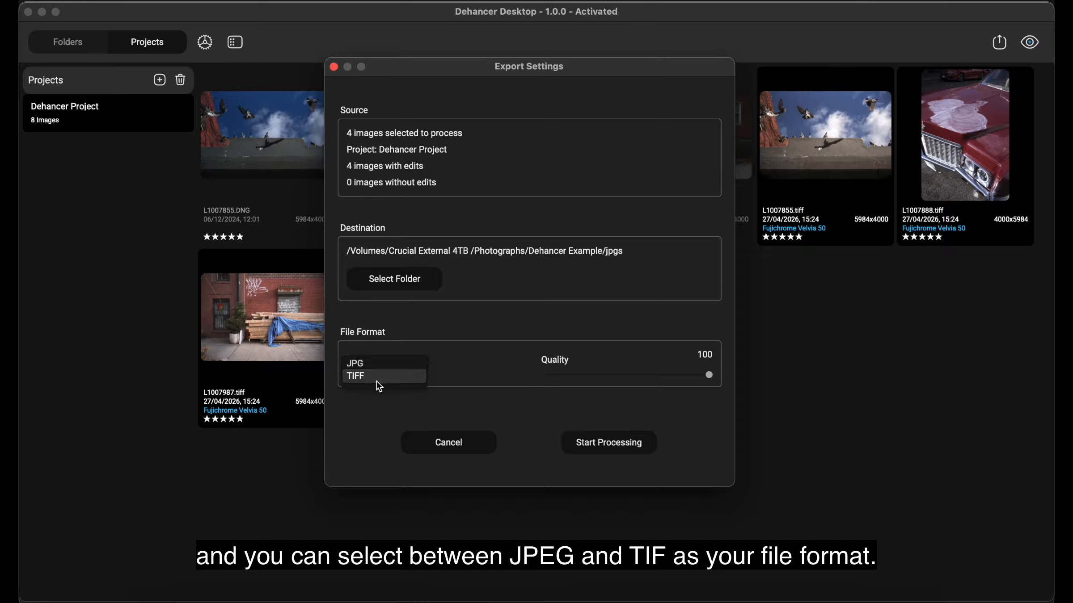
click(424, 364)
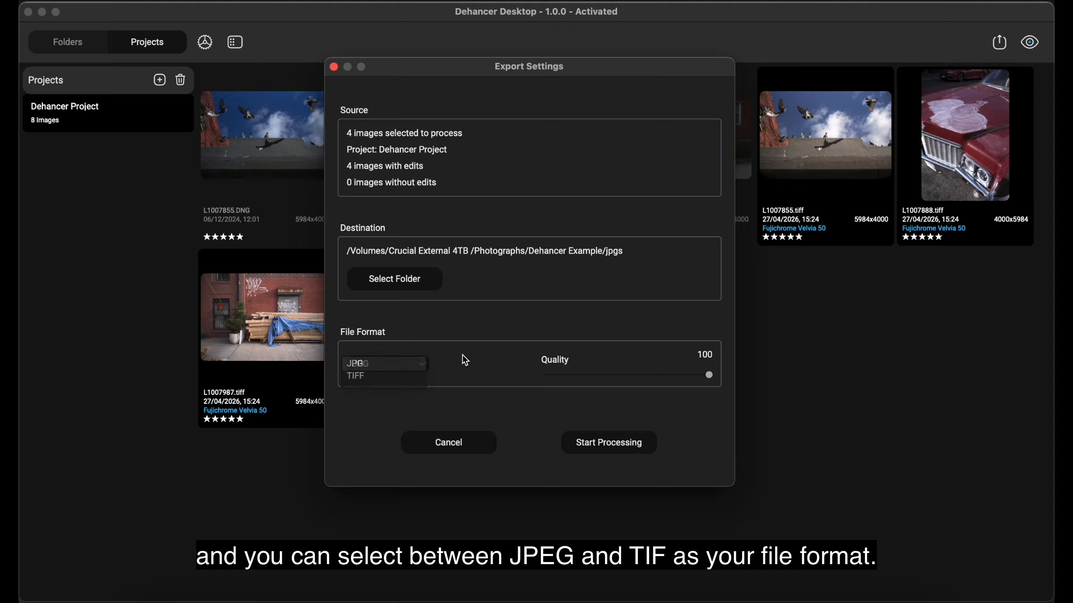
click(594, 444)
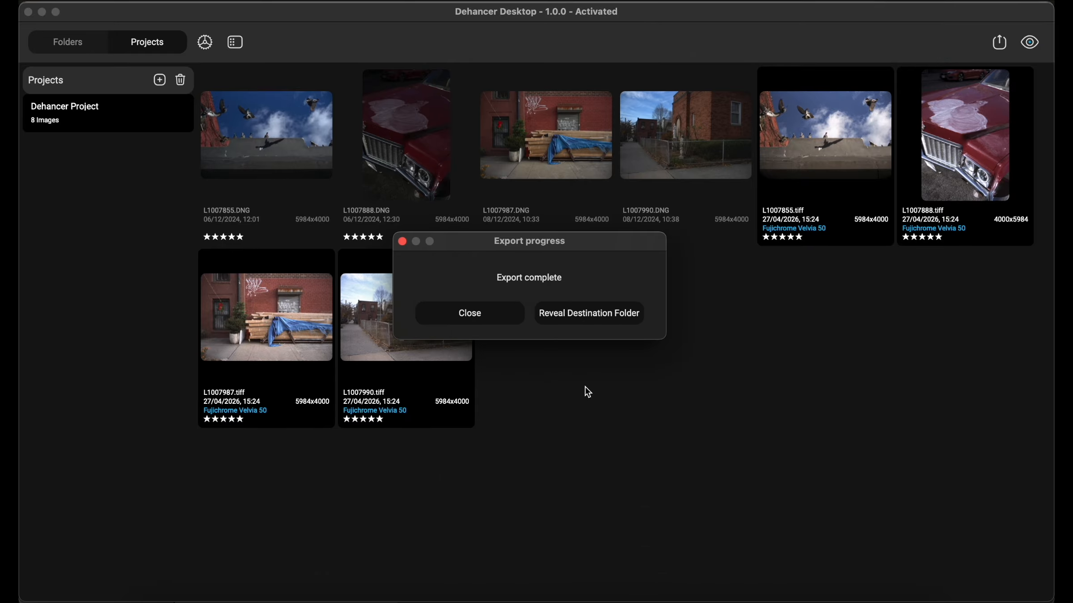
Reveal the export's destination folder in Finder and preview the exported JPGs from L1007990.jpg through to L1007855.jpg.
click(575, 317)
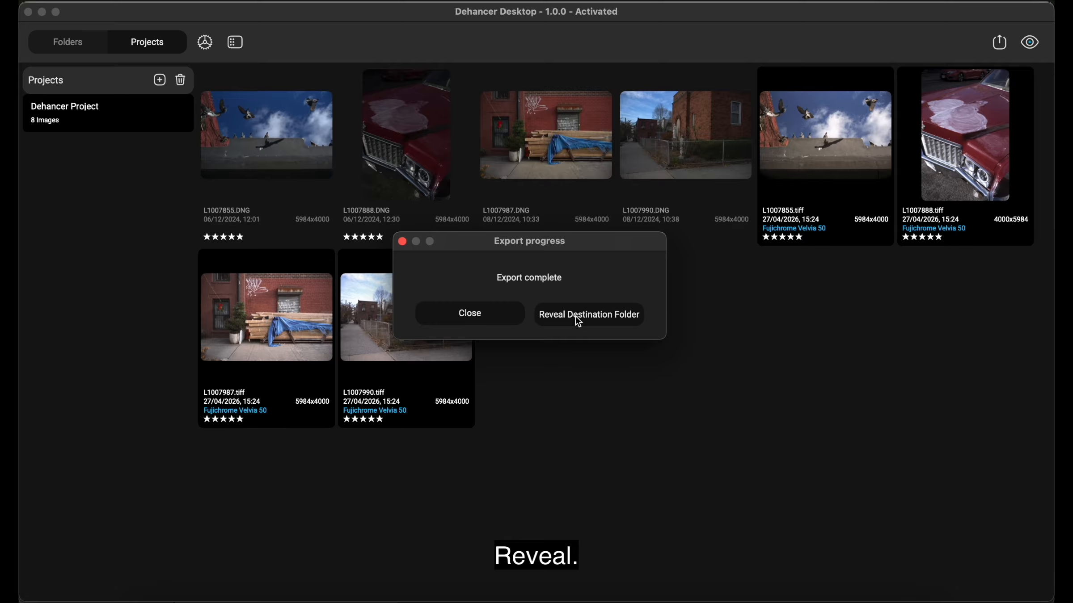
drag(258, 246, 506, 166)
key(space)
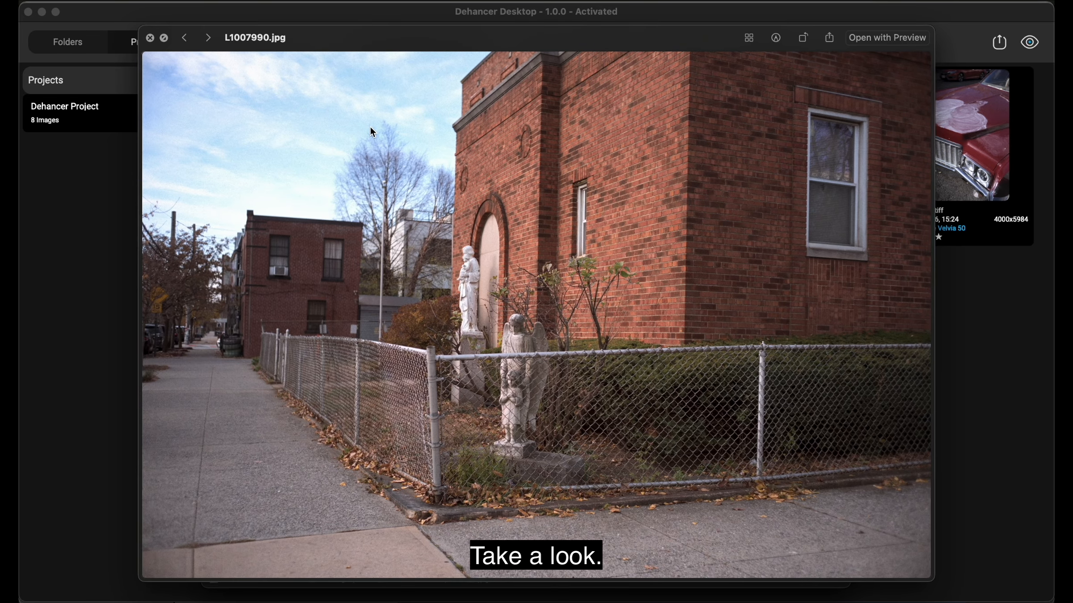
key(Right)
key(Right)
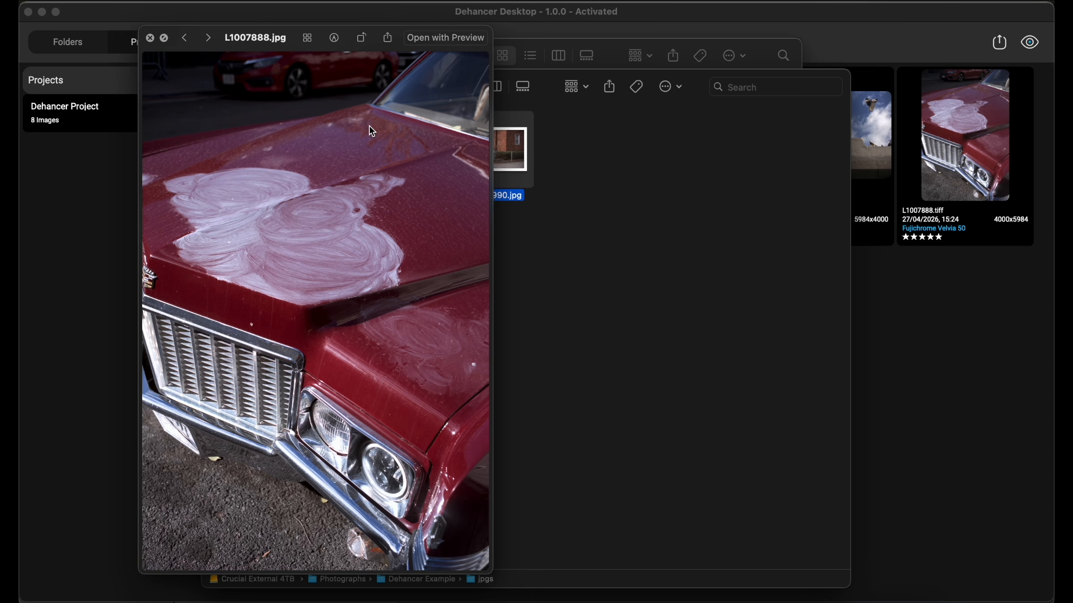
key(Right)
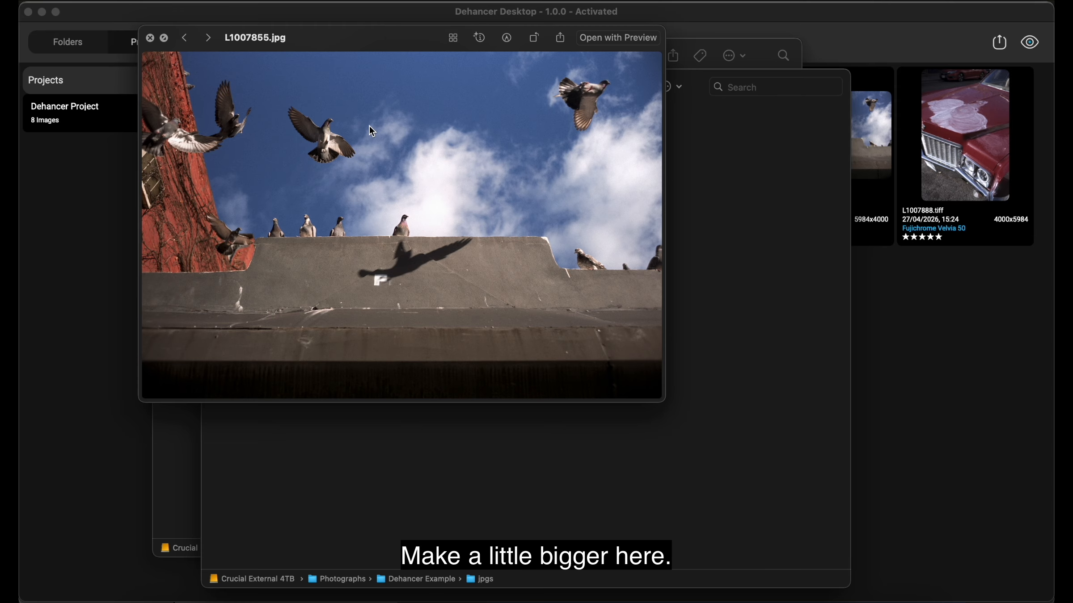
View the exported JPGs full screen from L1007855.jpg to the brick church and tarp photos, then return to the windowed preview.
click(164, 40)
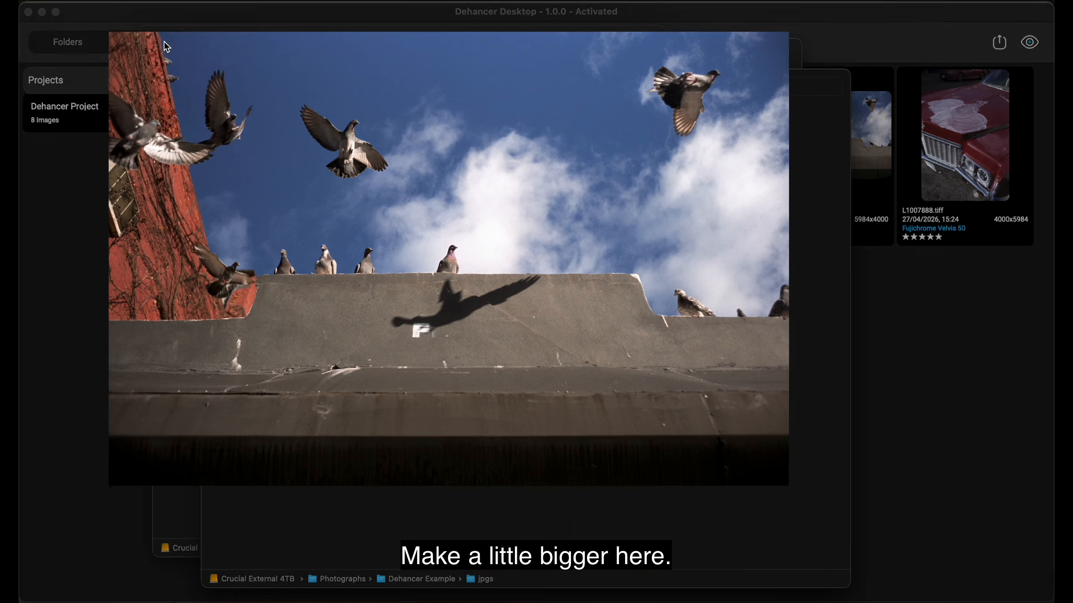
key(Right)
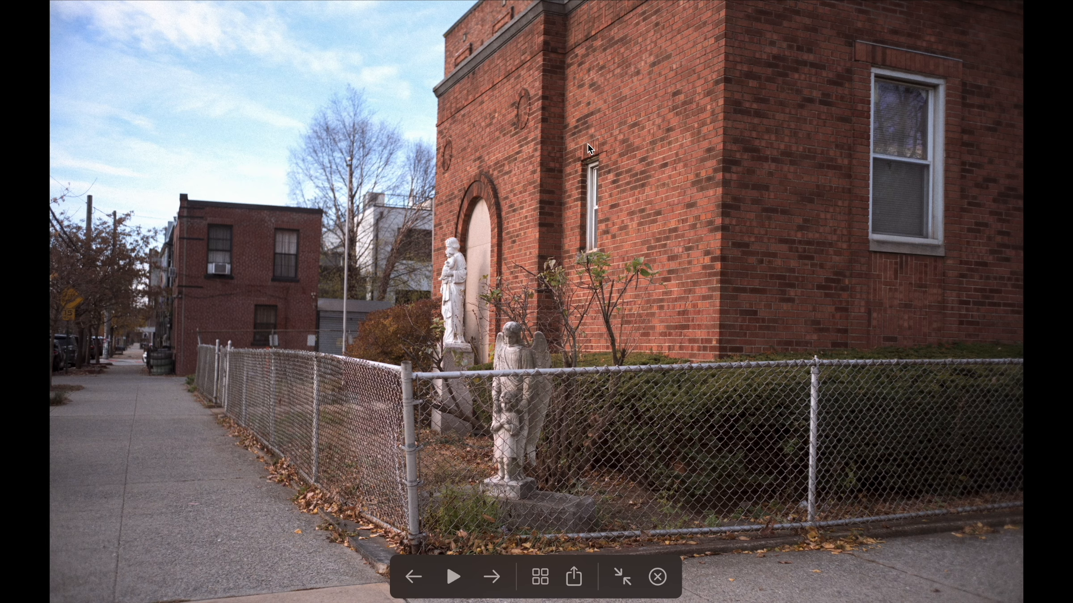
key(Right)
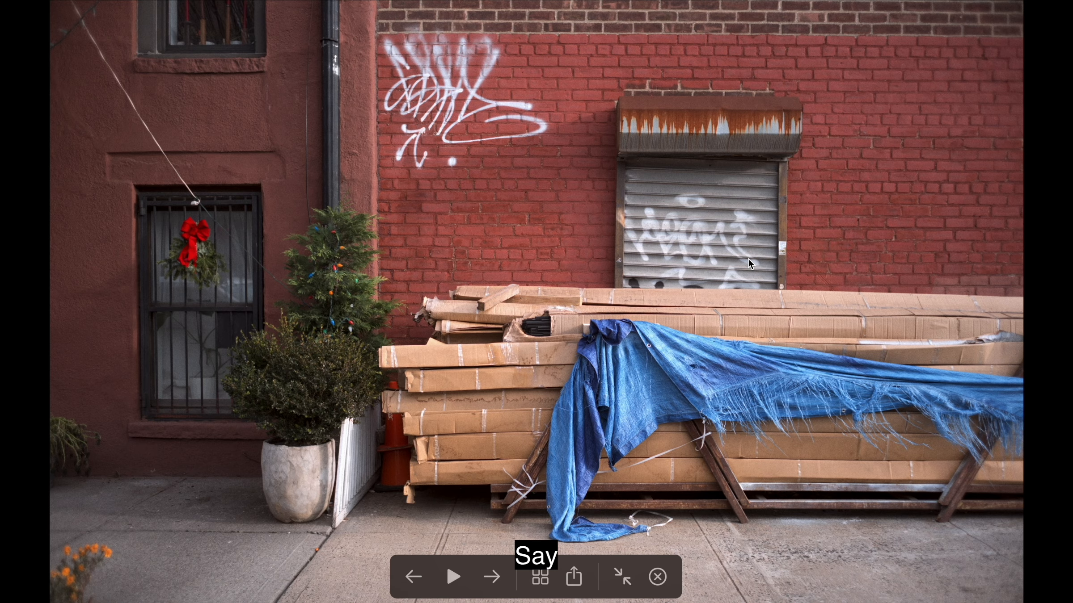
key(Escape)
drag(665, 36, 669, 9)
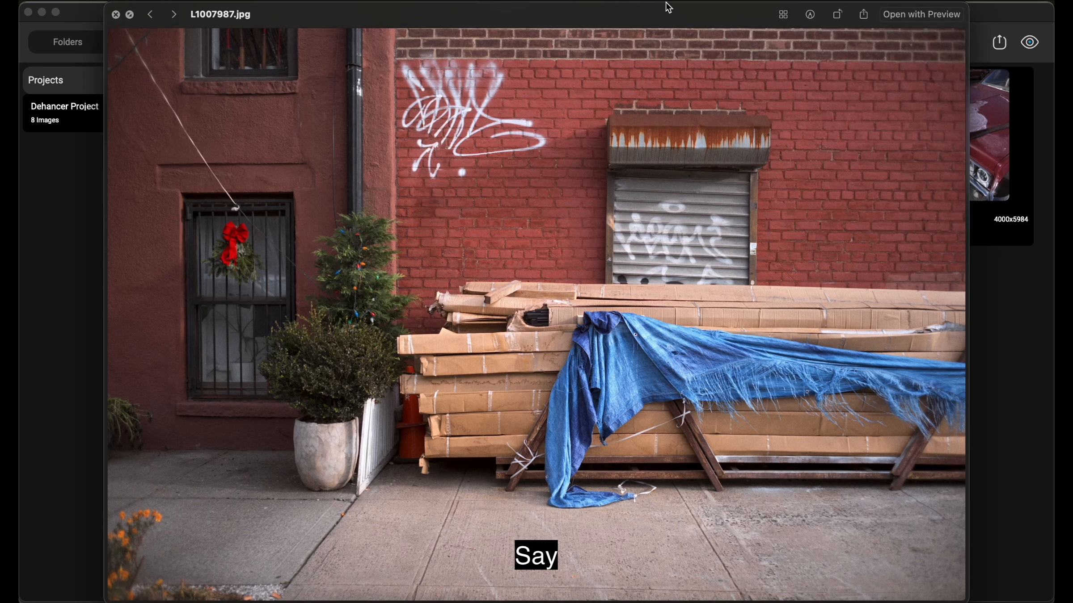
Compare the red car photo L1007888.jpg with the neighbouring exported JPGs and close the preview.
key(Right)
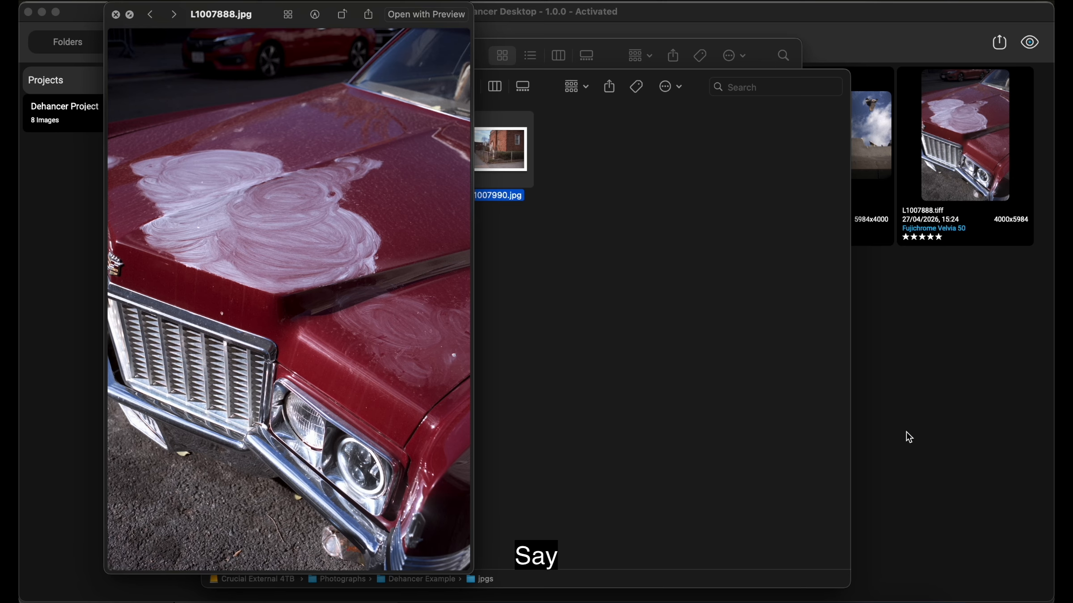
key(Right)
key(Left)
key(Left)
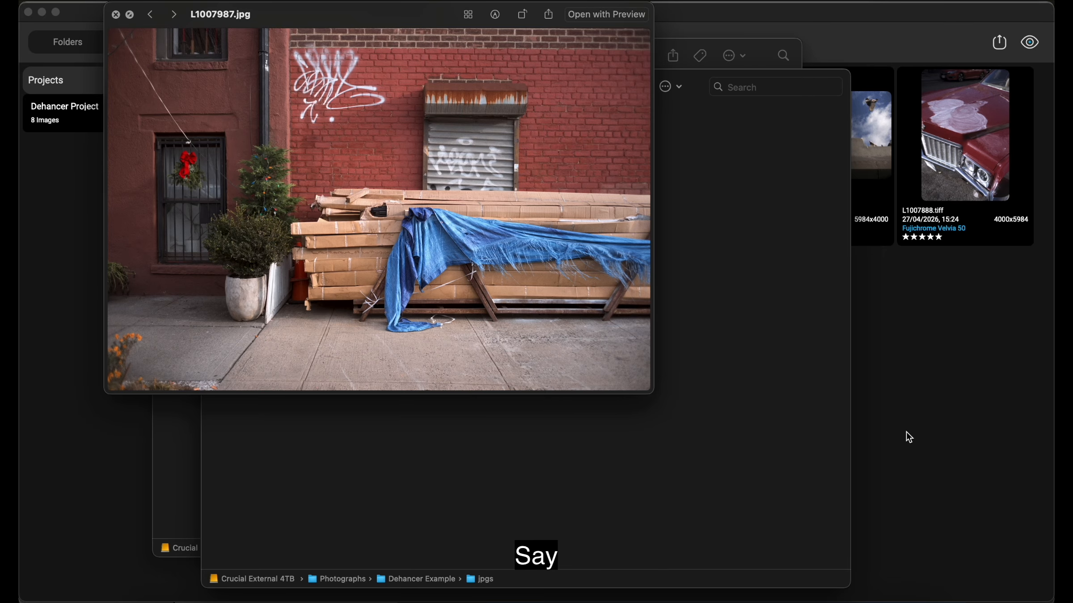
key(Right)
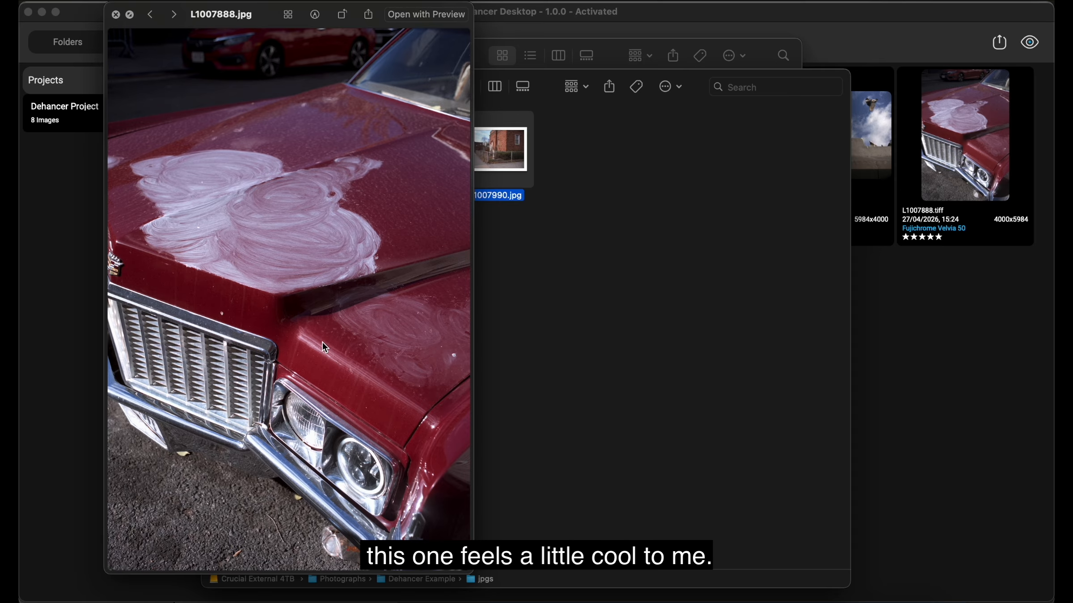
click(116, 14)
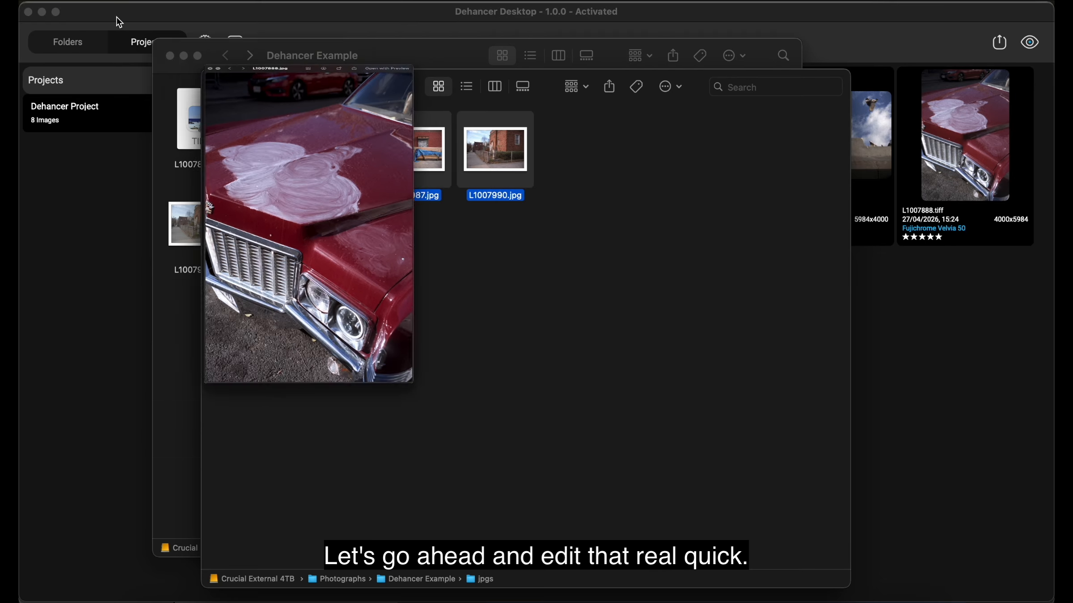
Open L1007888.tiff in Dehancer, warm its source Temperature Comp. to 12.63 and apply the edit.
click(921, 303)
double_click(955, 172)
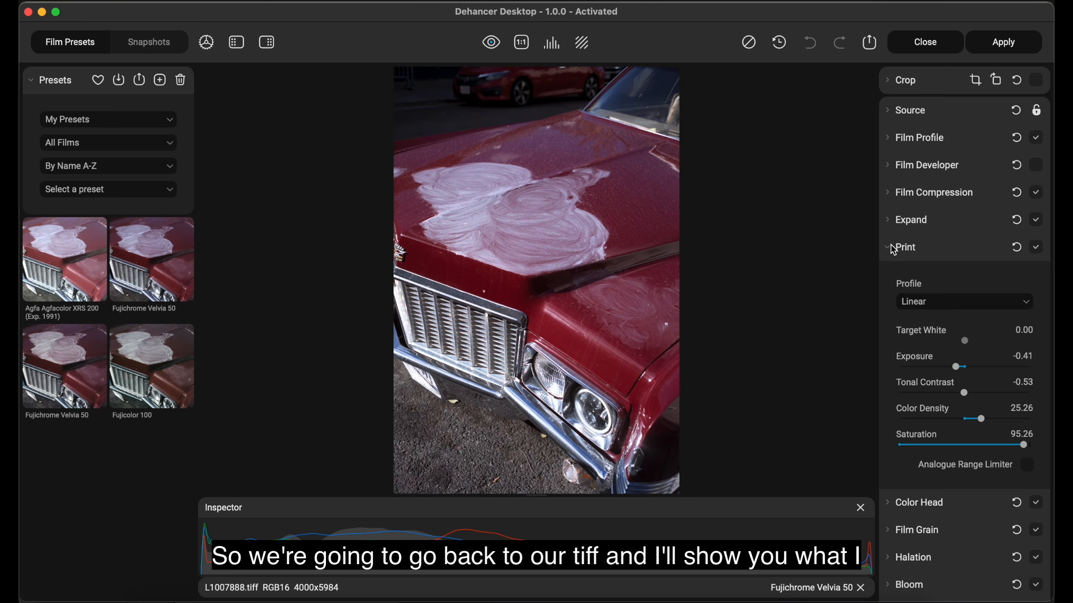
click(891, 246)
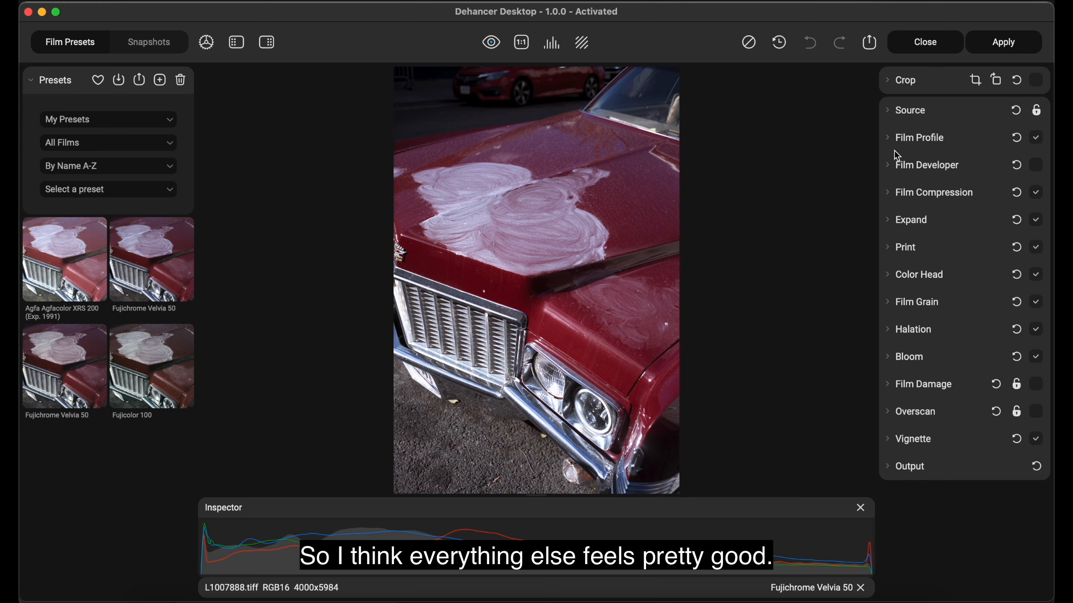
click(888, 139)
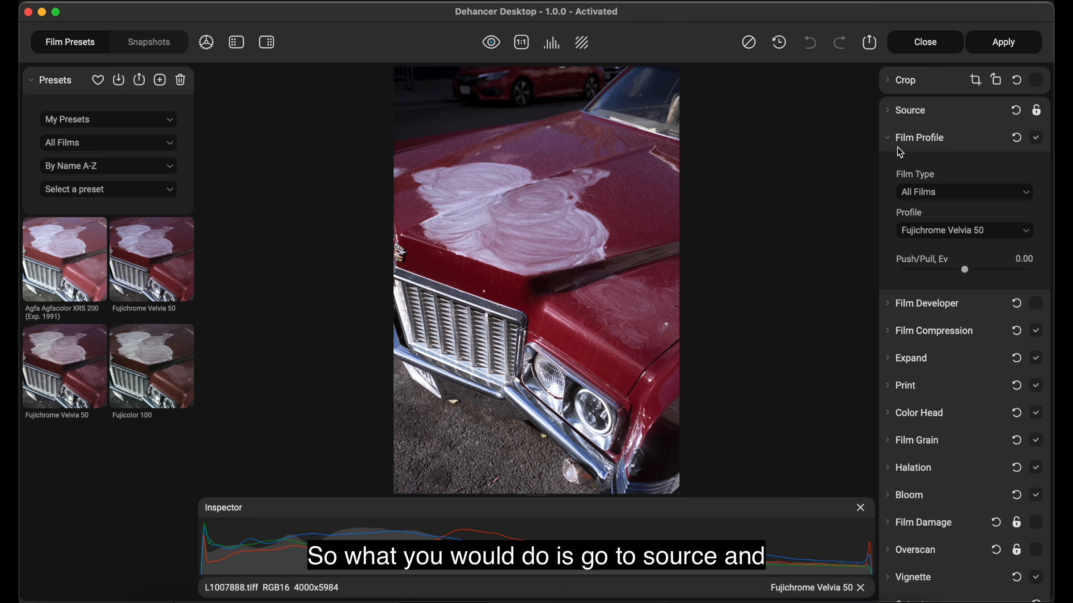
click(894, 110)
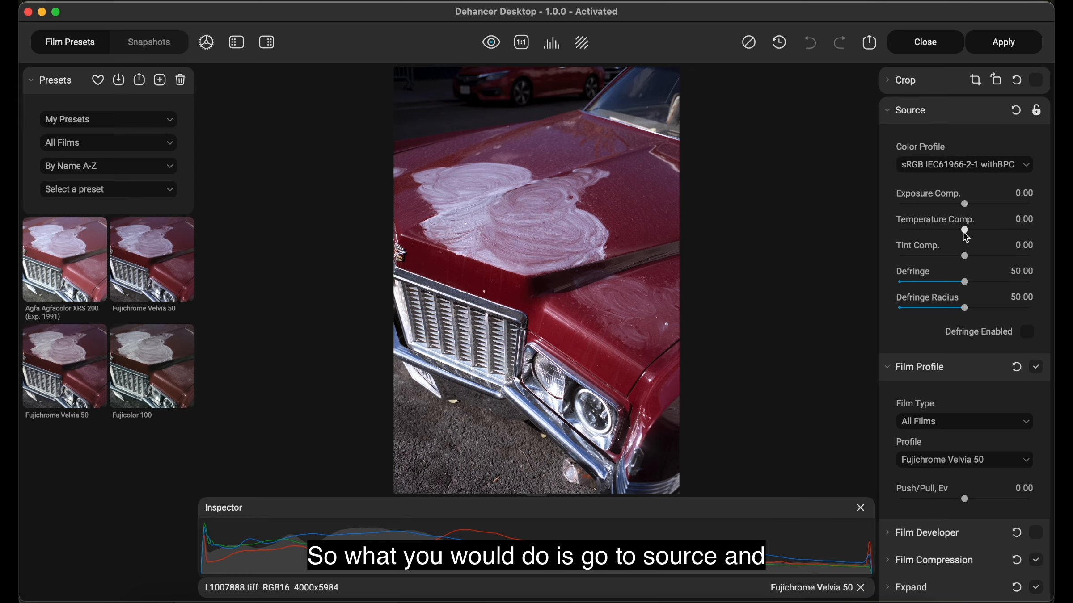
drag(965, 232, 969, 233)
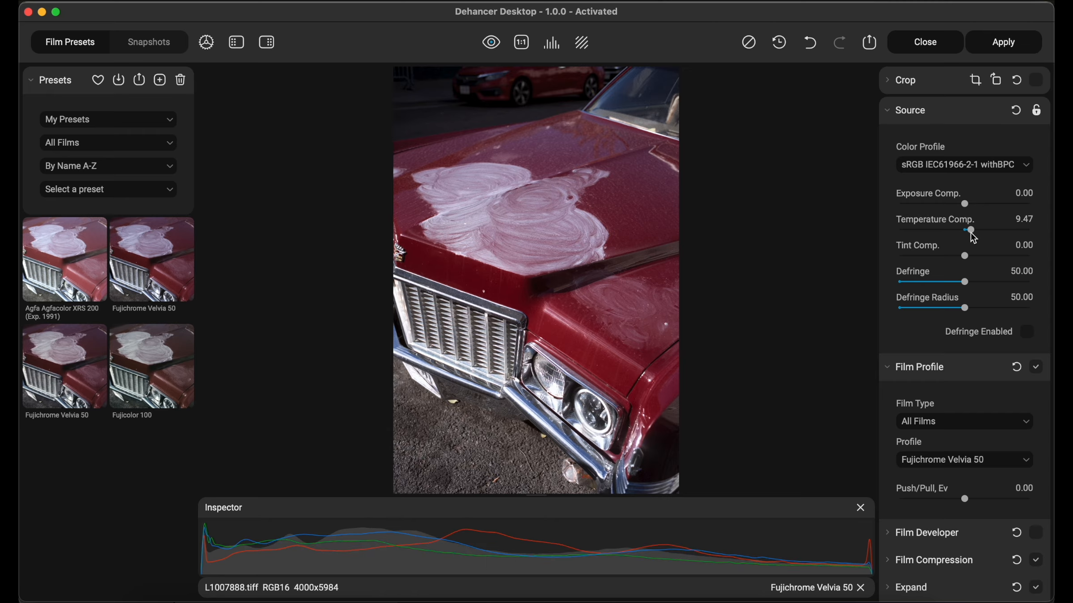
drag(971, 234, 975, 232)
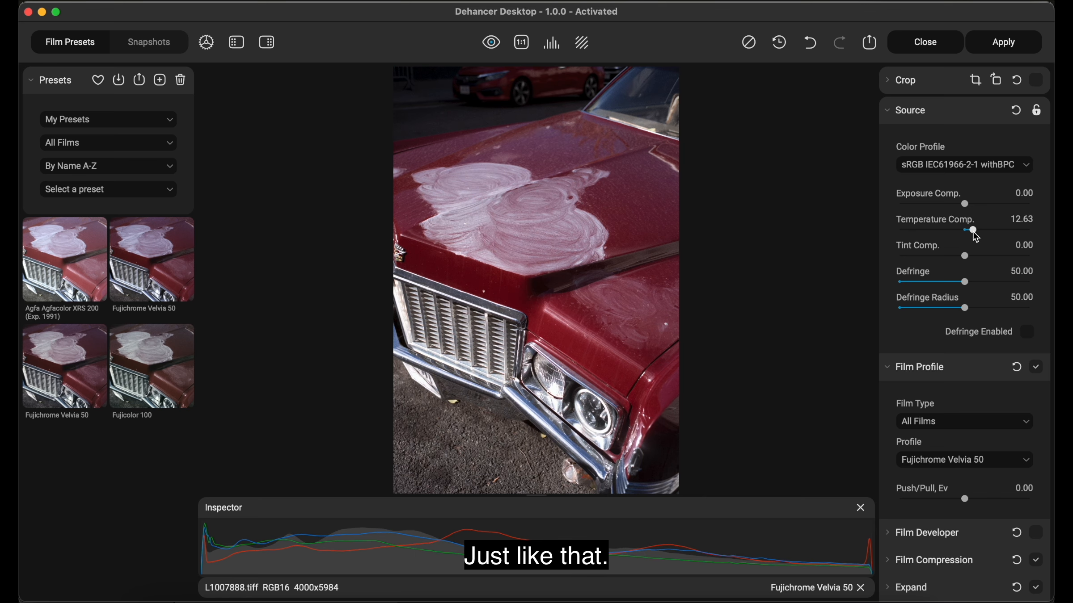
click(1003, 42)
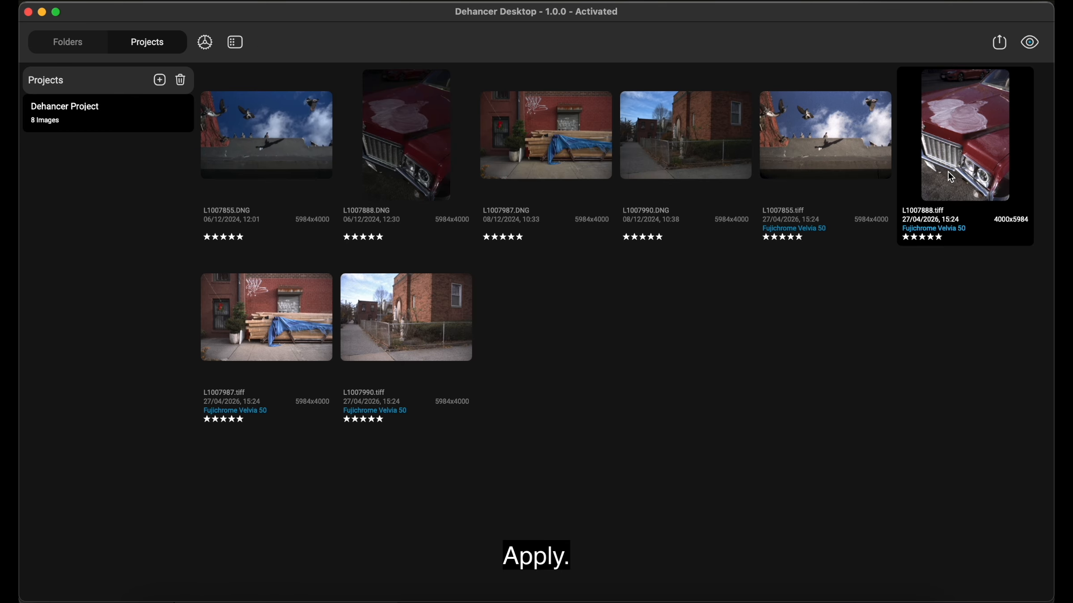
Export L1007888.tiff again as a JPG at quality 100 to the jpgs folder and reveal it in Finder.
click(1001, 45)
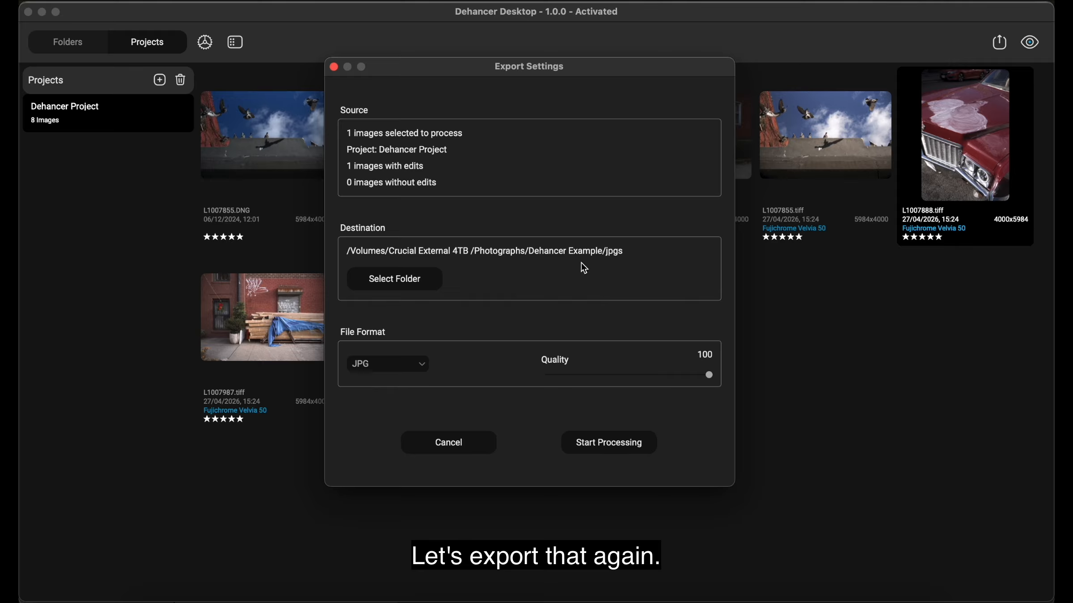
click(602, 444)
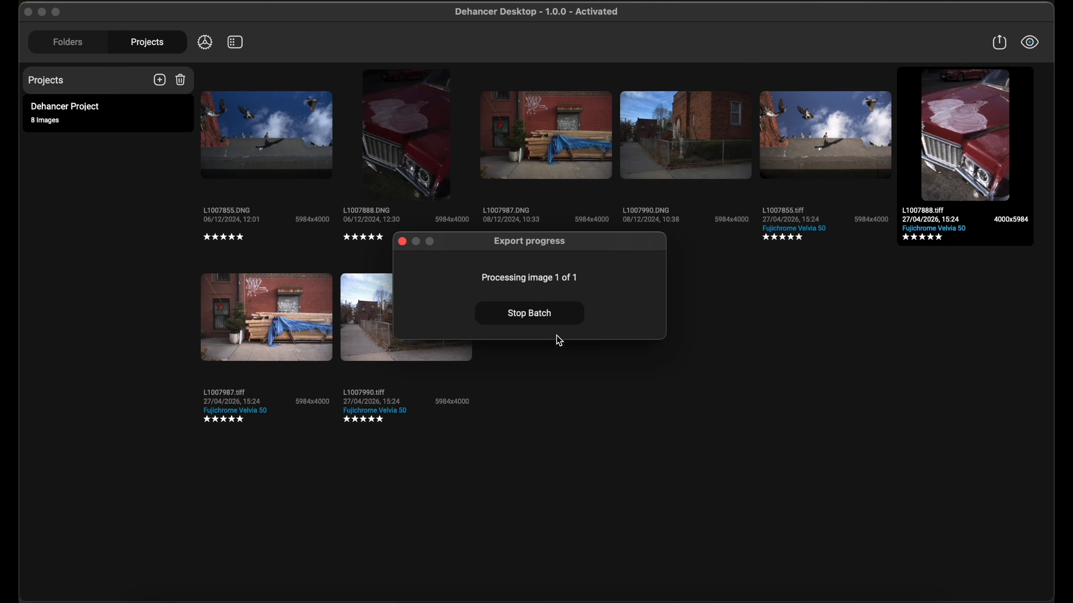
click(586, 312)
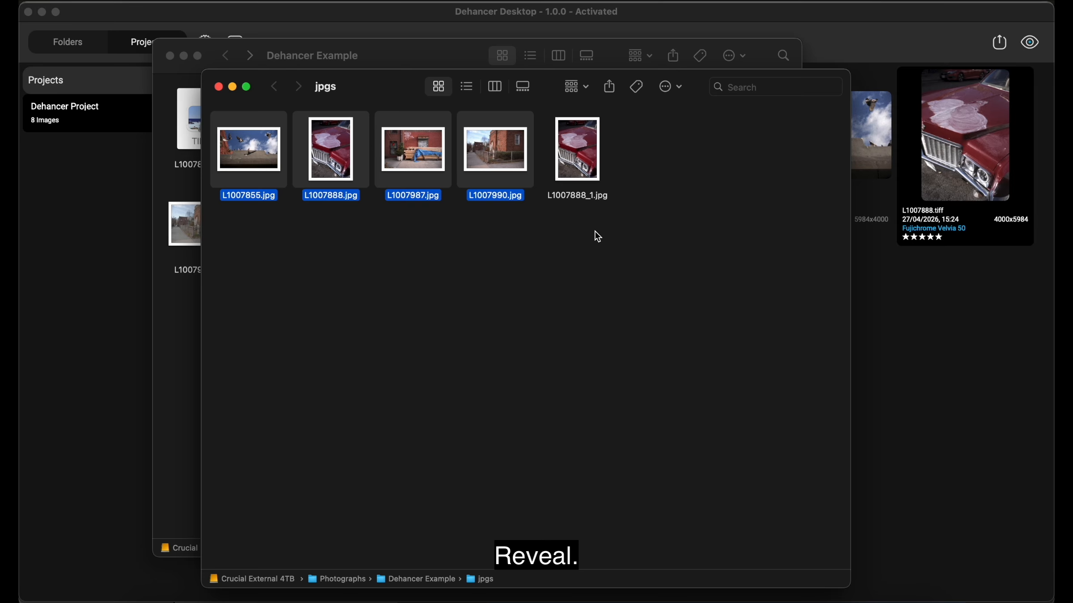
Preview the new L1007888_1.jpg and the earlier L1007888.jpg to compare their color temperature.
click(556, 221)
click(582, 145)
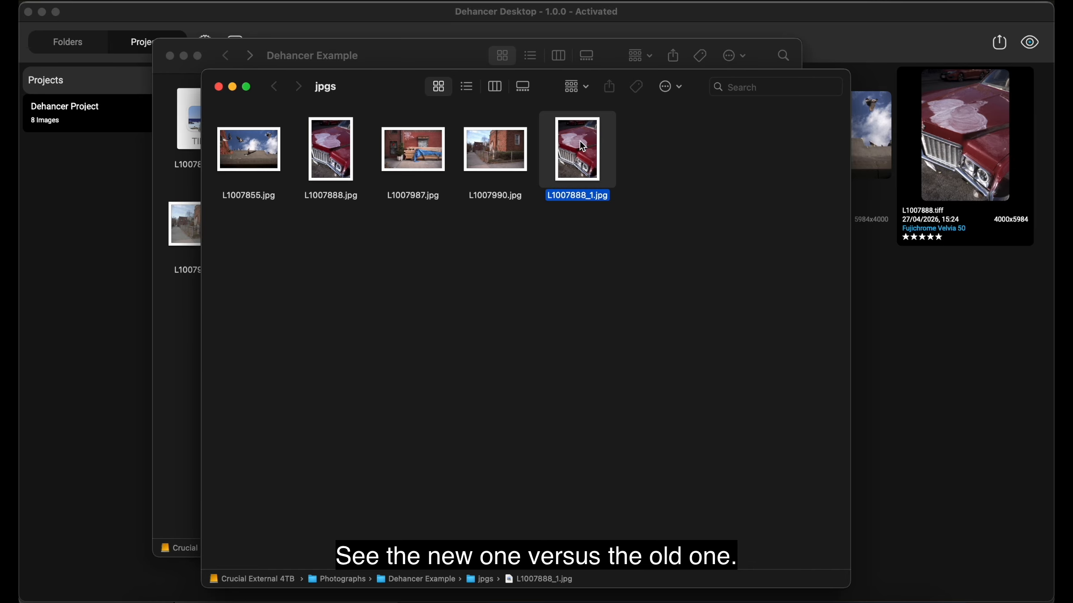
key(space)
key(space)
click(331, 165)
key(space)
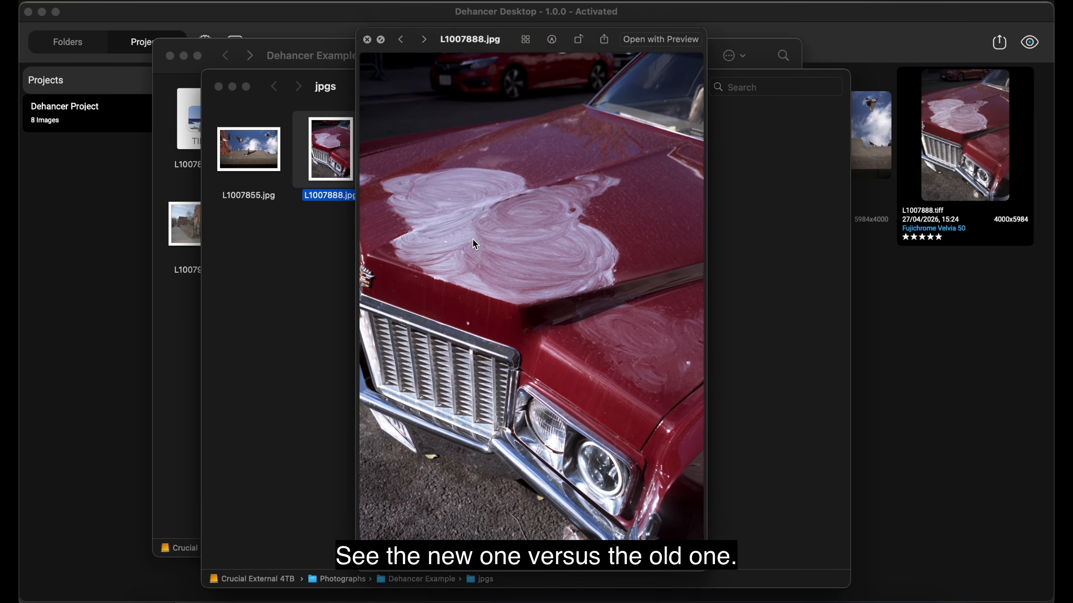
key(Right)
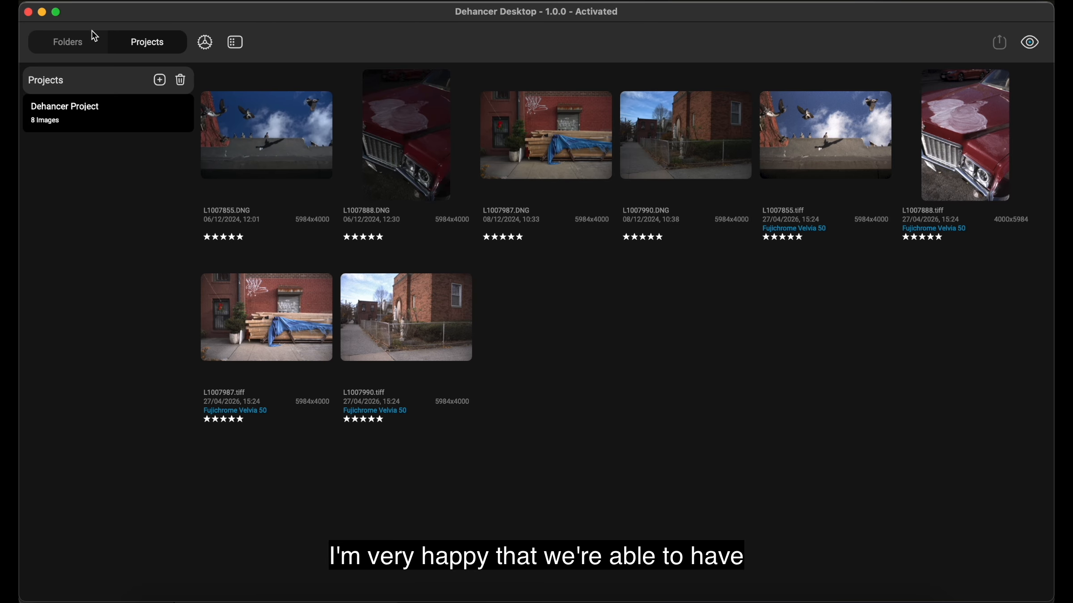
Show the Dehancer Example folder's photos instead of the project overview in Dehancer.
click(67, 41)
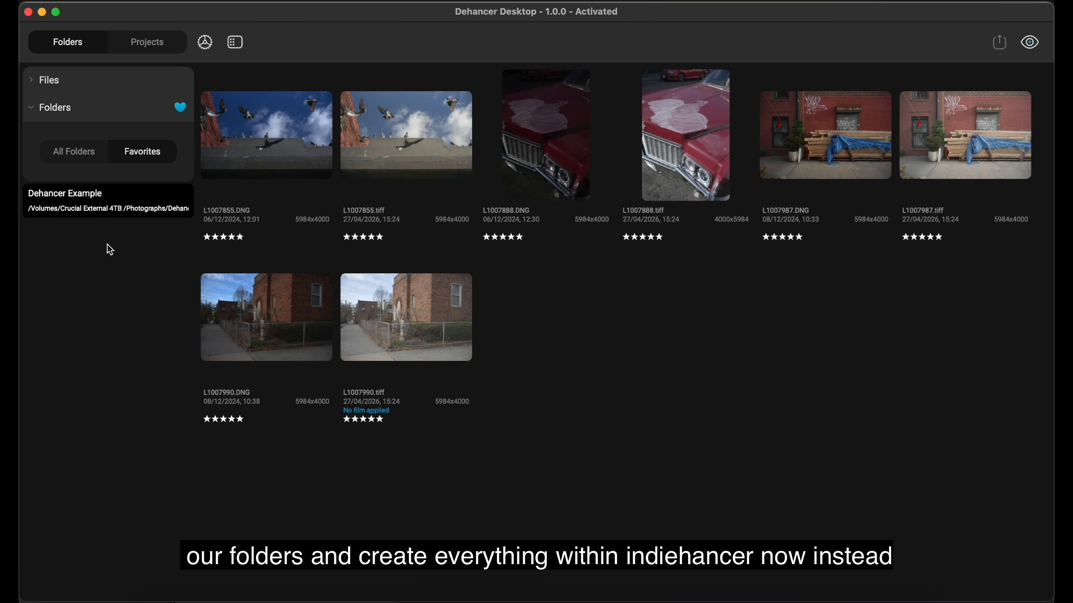